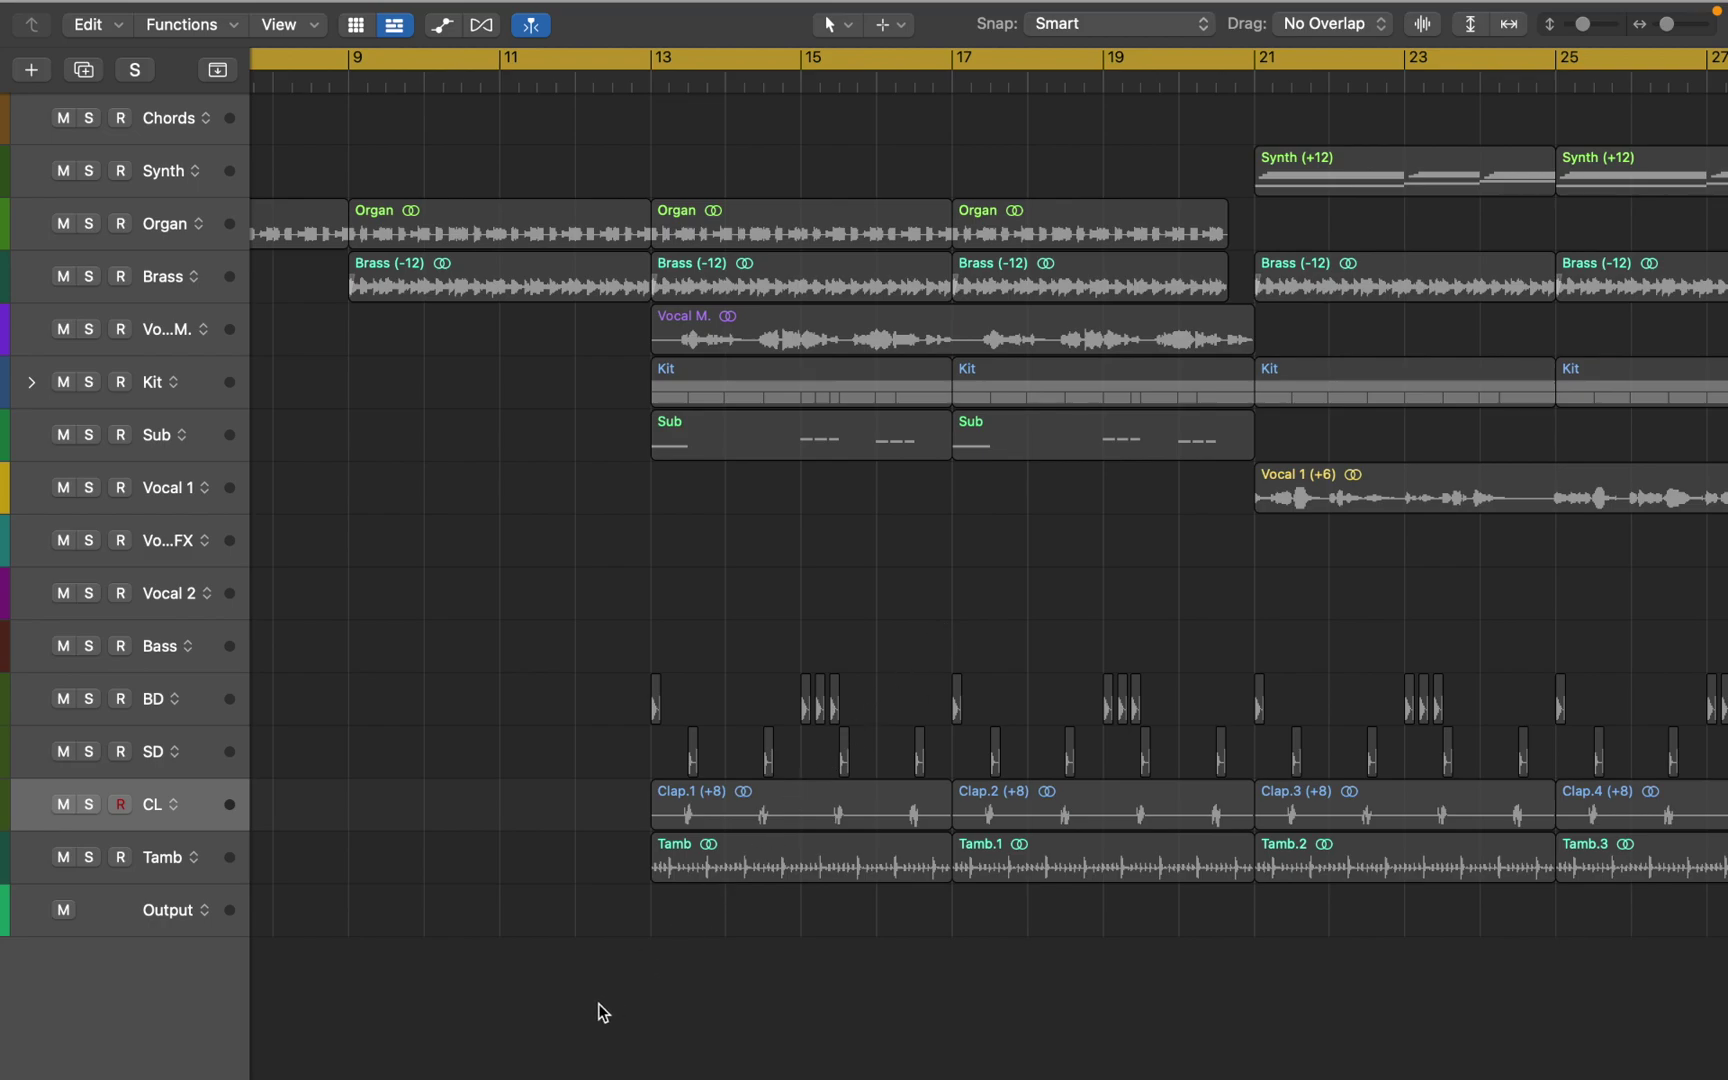
- Cycle the BD, SD, clap and tambourine regions in bars 13–17 and bounce them in place to Drums_bip_3
{"action": "left_click_drag", "start_coordinate": [598, 1003], "coordinate": [943, 610]}
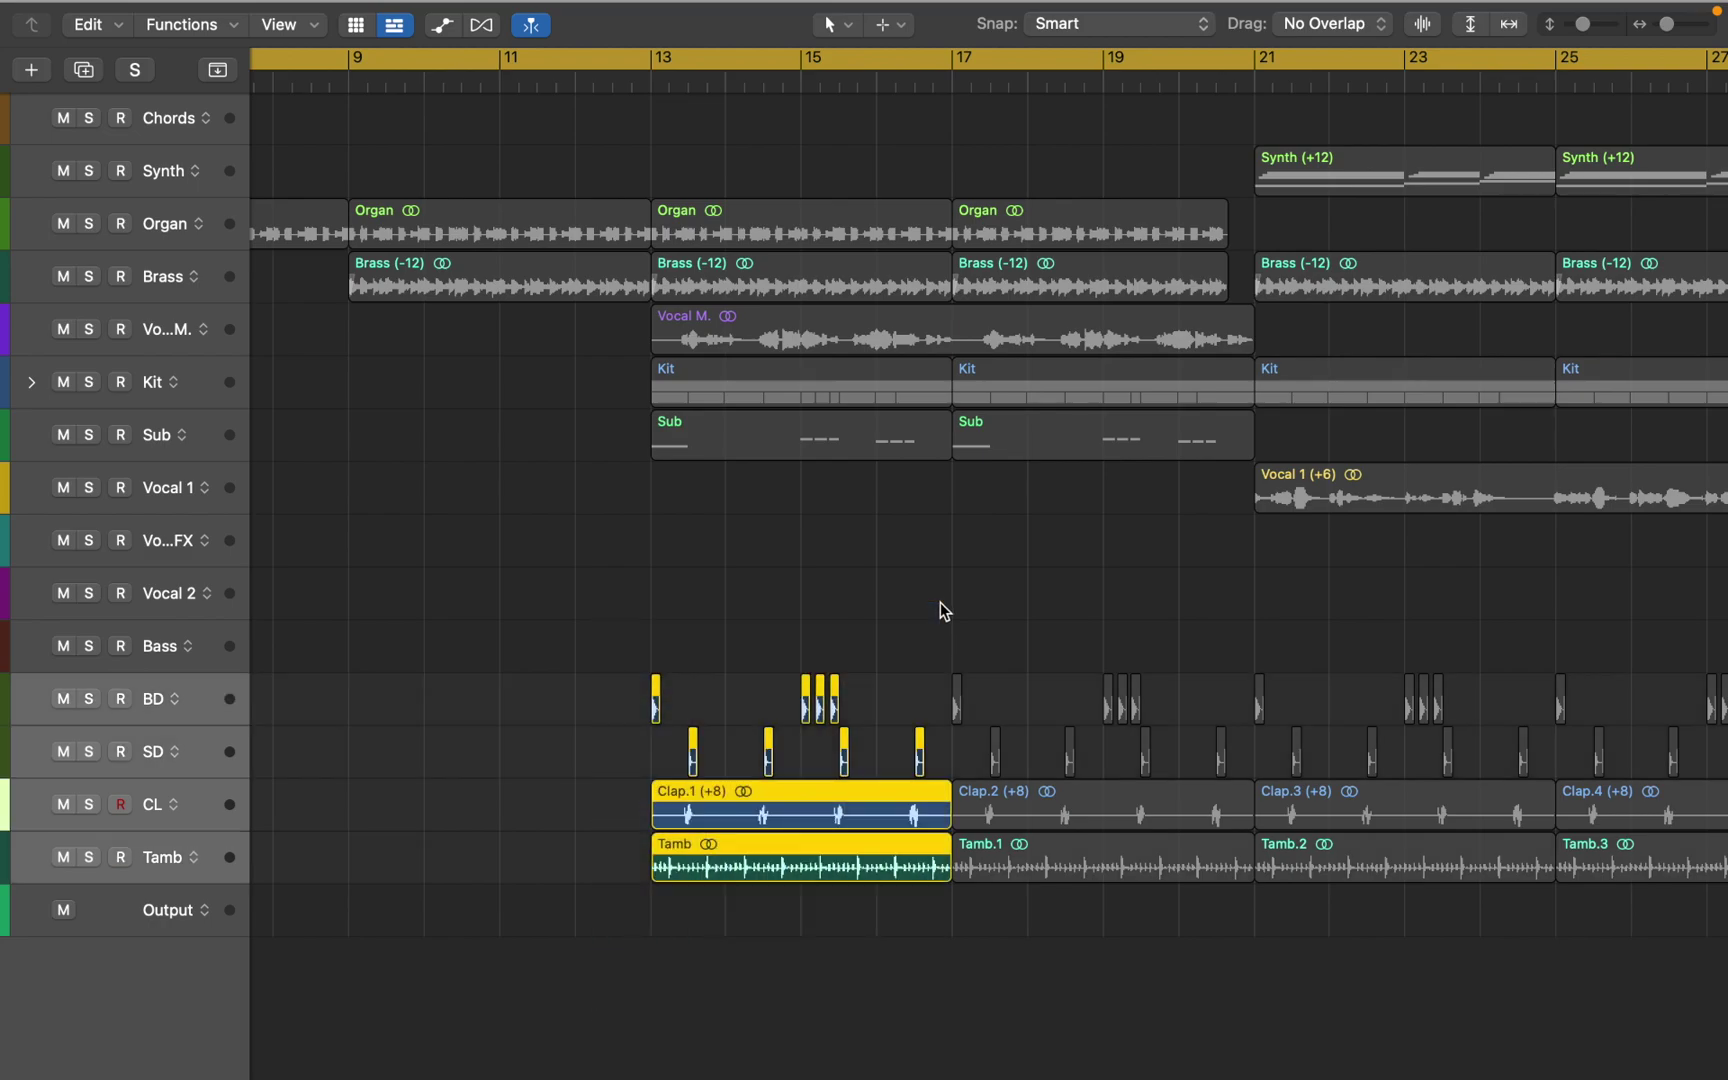
{"action": "key", "text": "super+u"}
{"action": "key", "text": "space"}
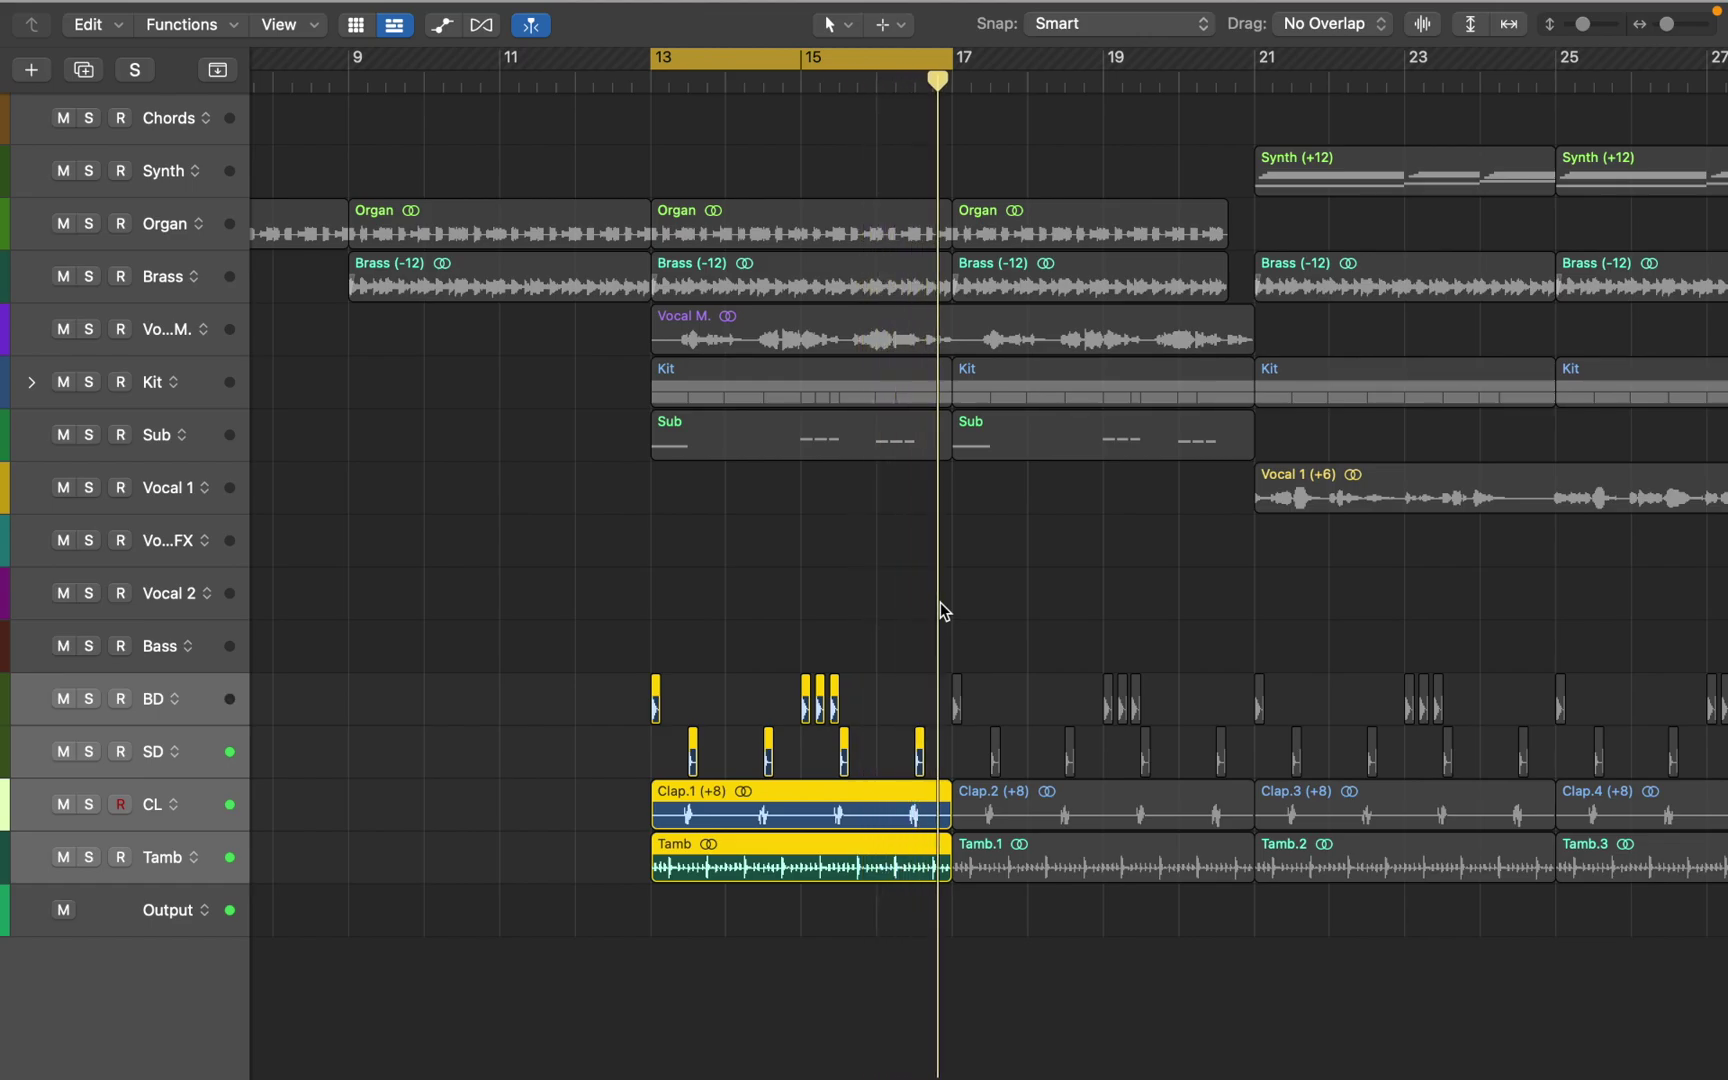
{"action": "key", "text": "ctrl+b"}
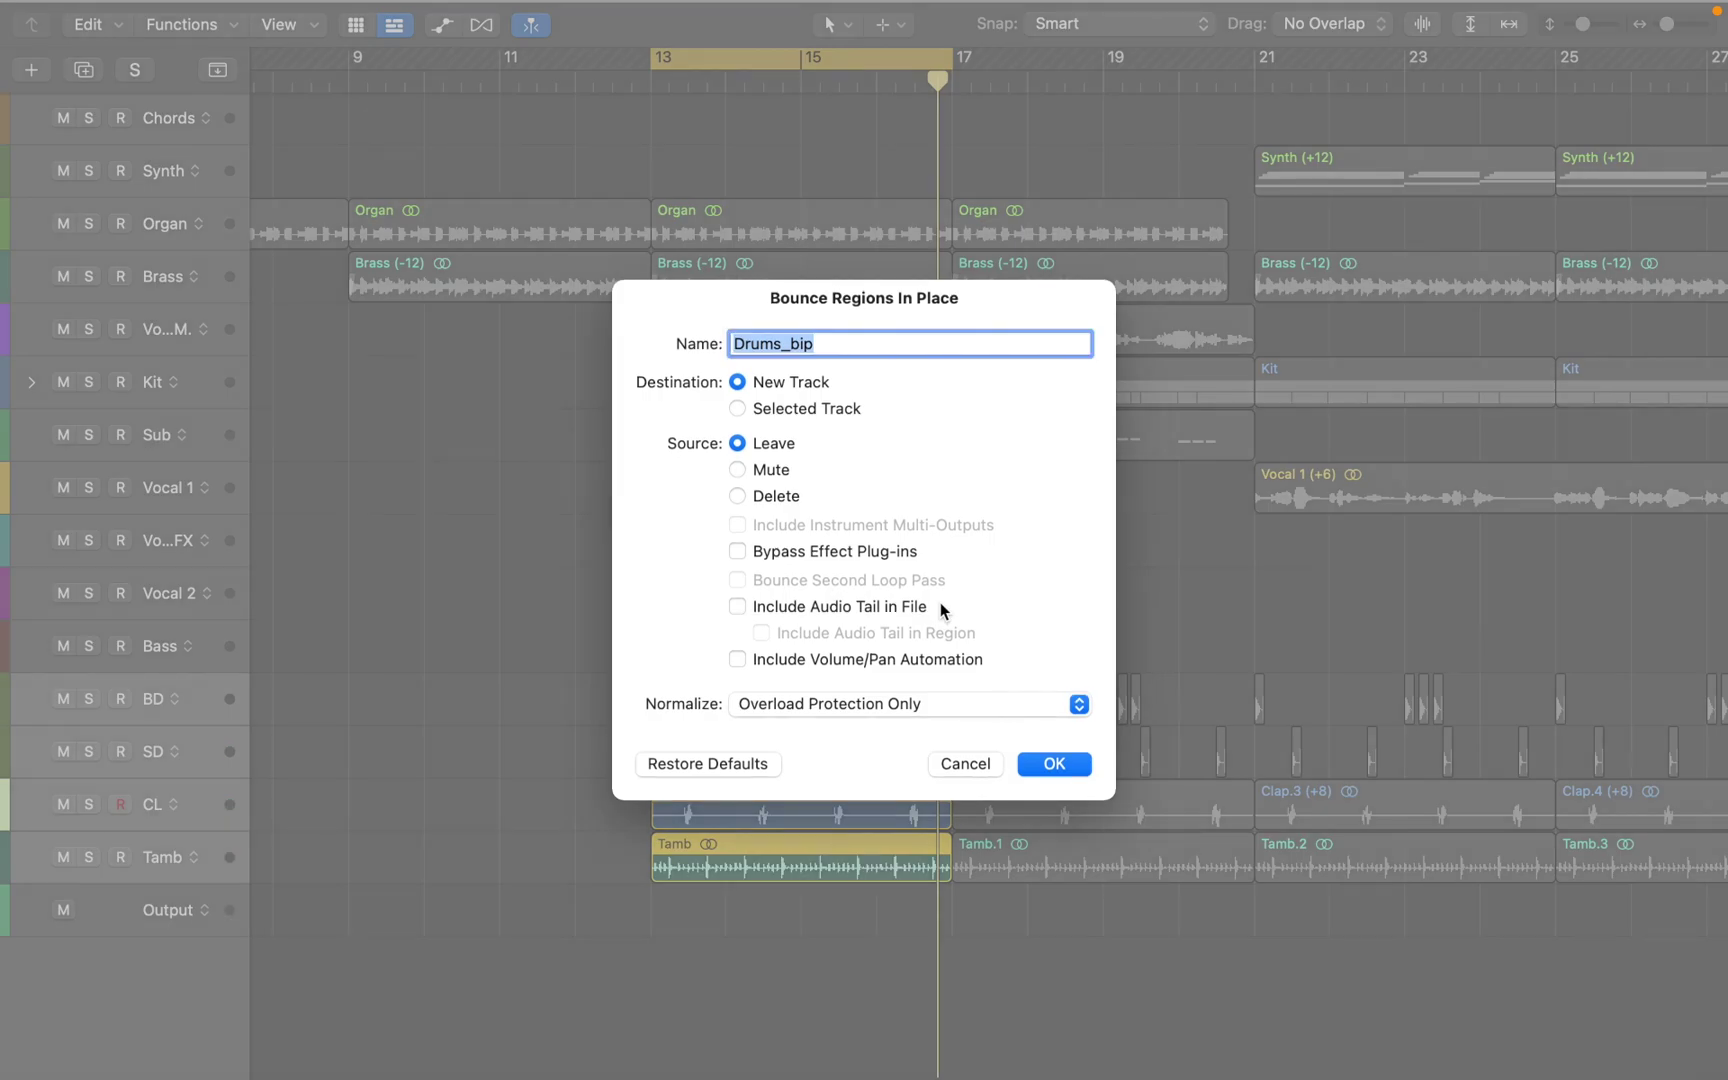
{"action": "key", "text": "Return"}
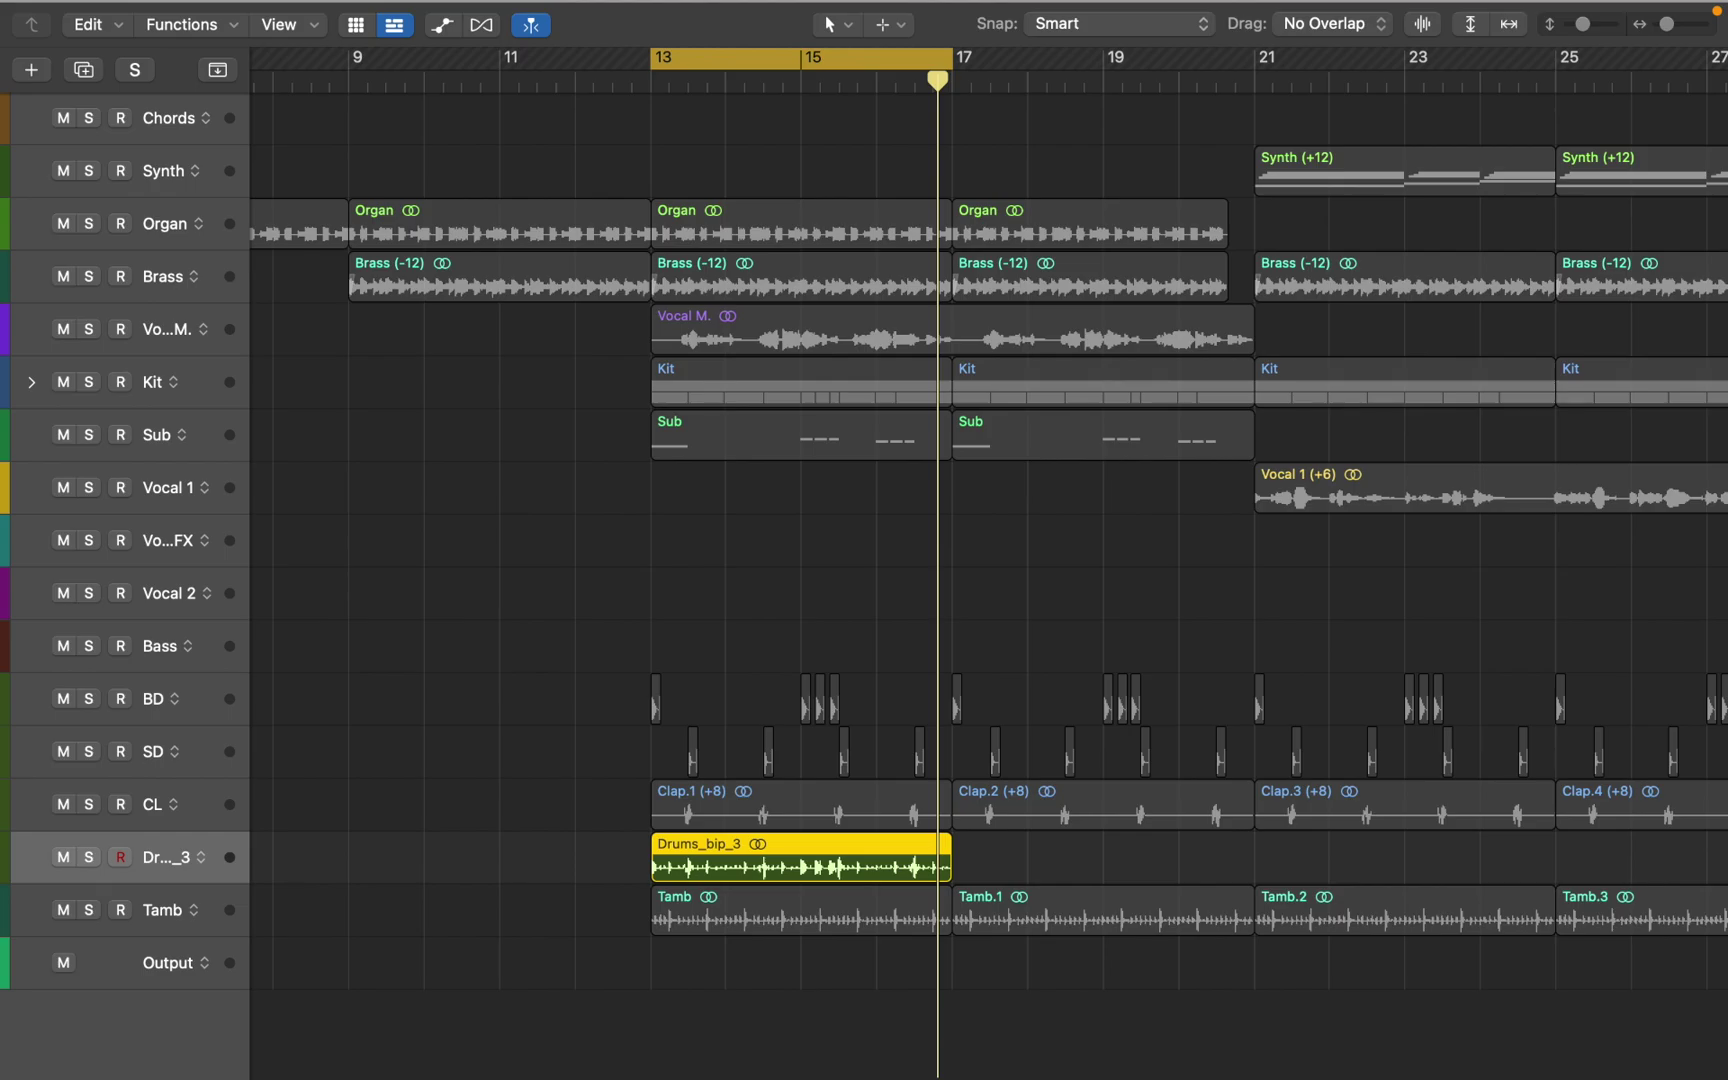
- Show the mixer in Single view with the Drums_bip_3, Output and Master strips
{"action": "key", "text": "x"}
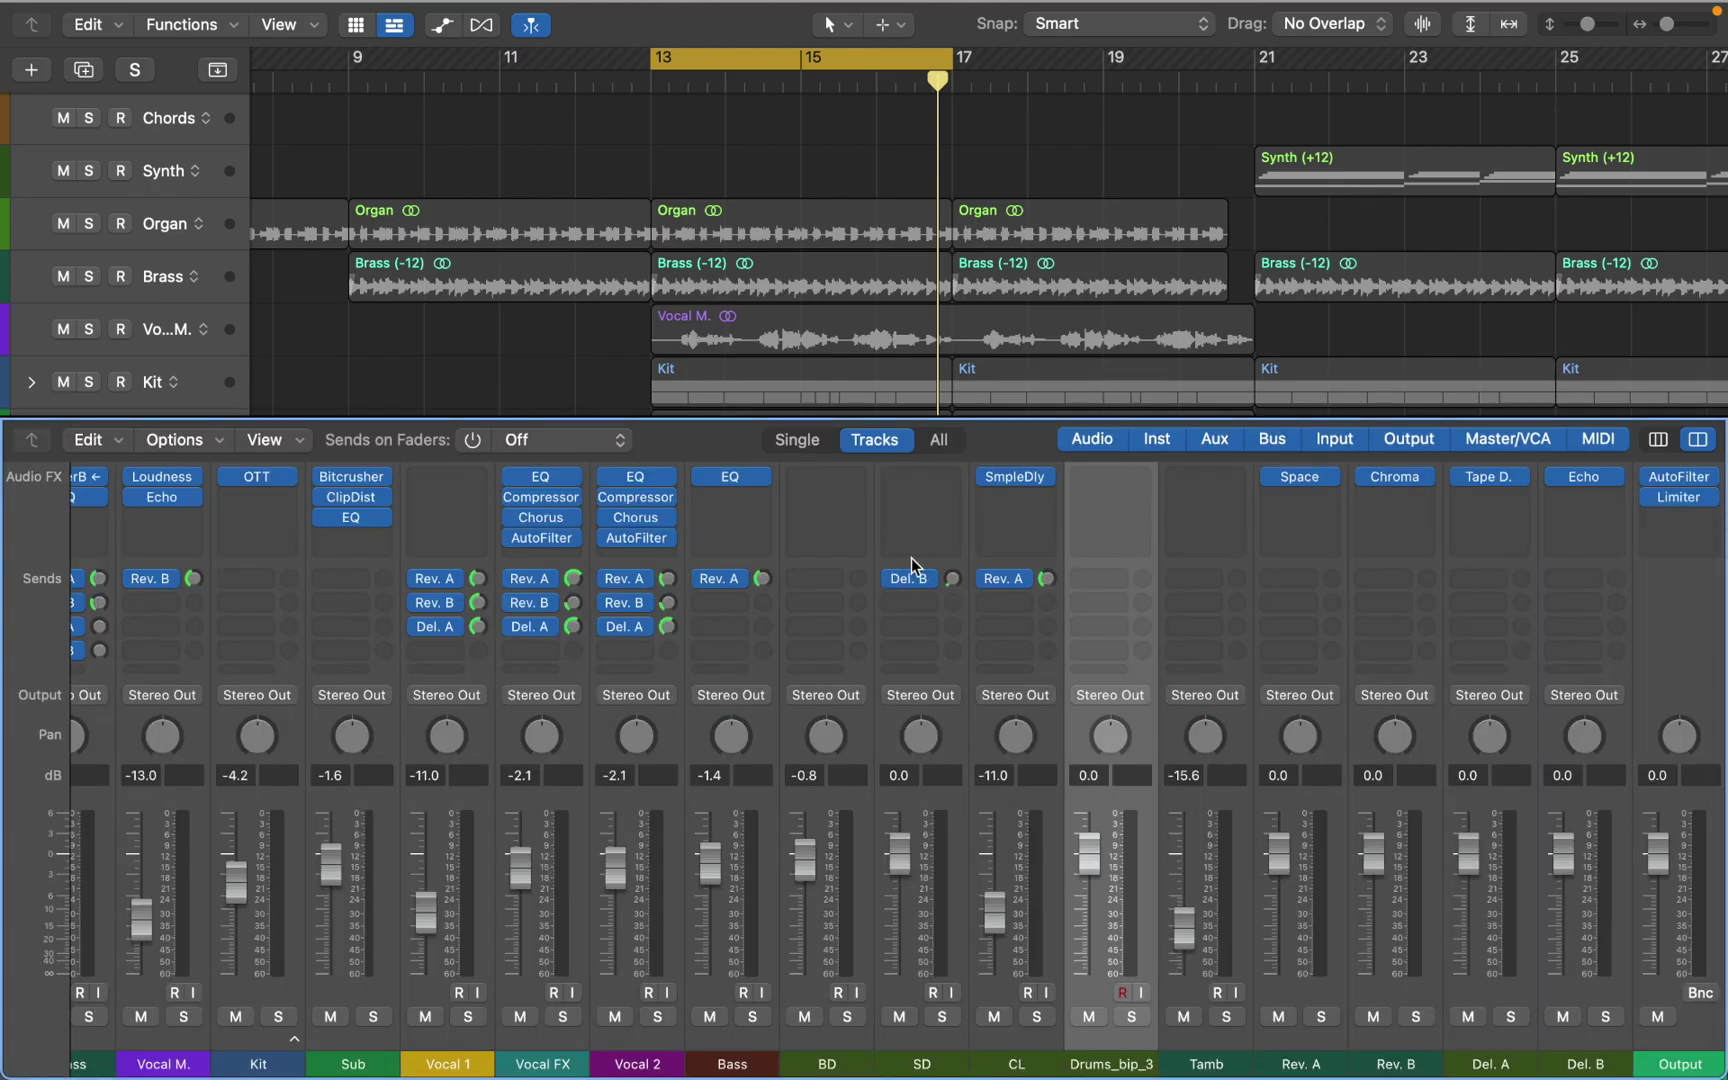
{"action": "left_click", "coordinate": [807, 446]}
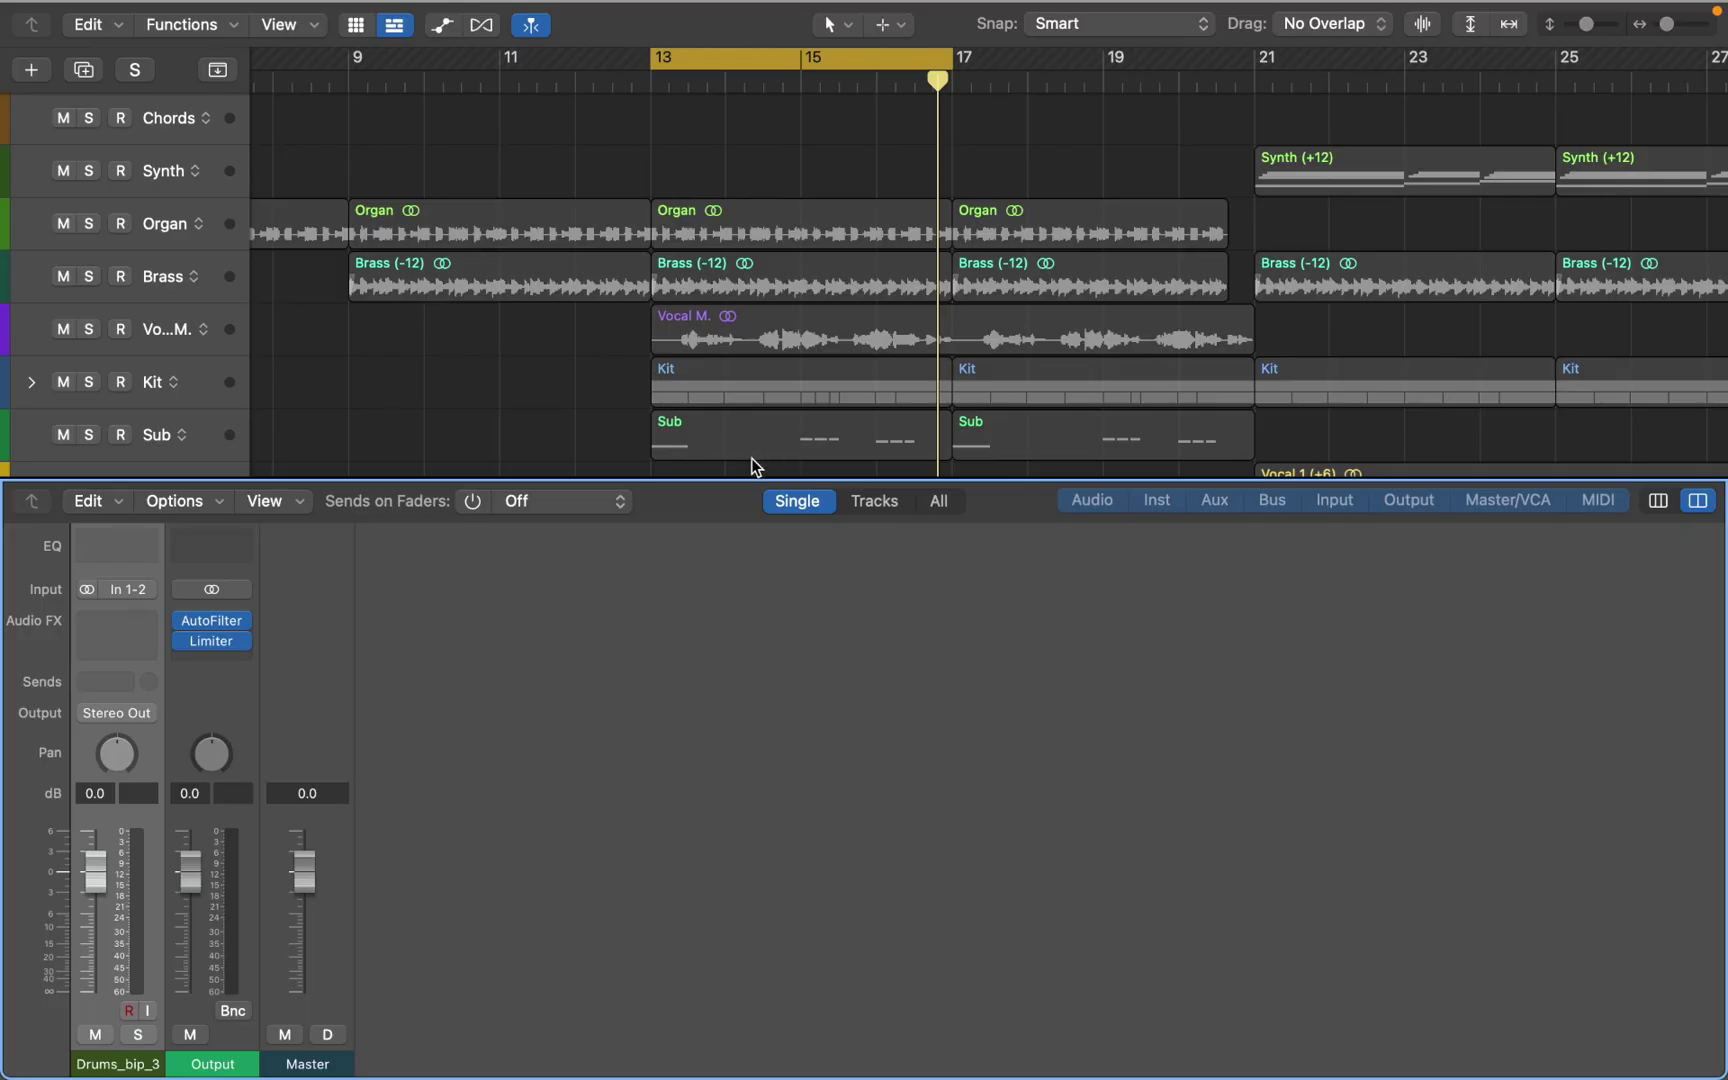
- Route the Drums_bip_3 output to Bus 6, creating Aux 6
{"action": "left_click", "coordinate": [116, 712]}
{"action": "mouse_move", "coordinate": [144, 813]}
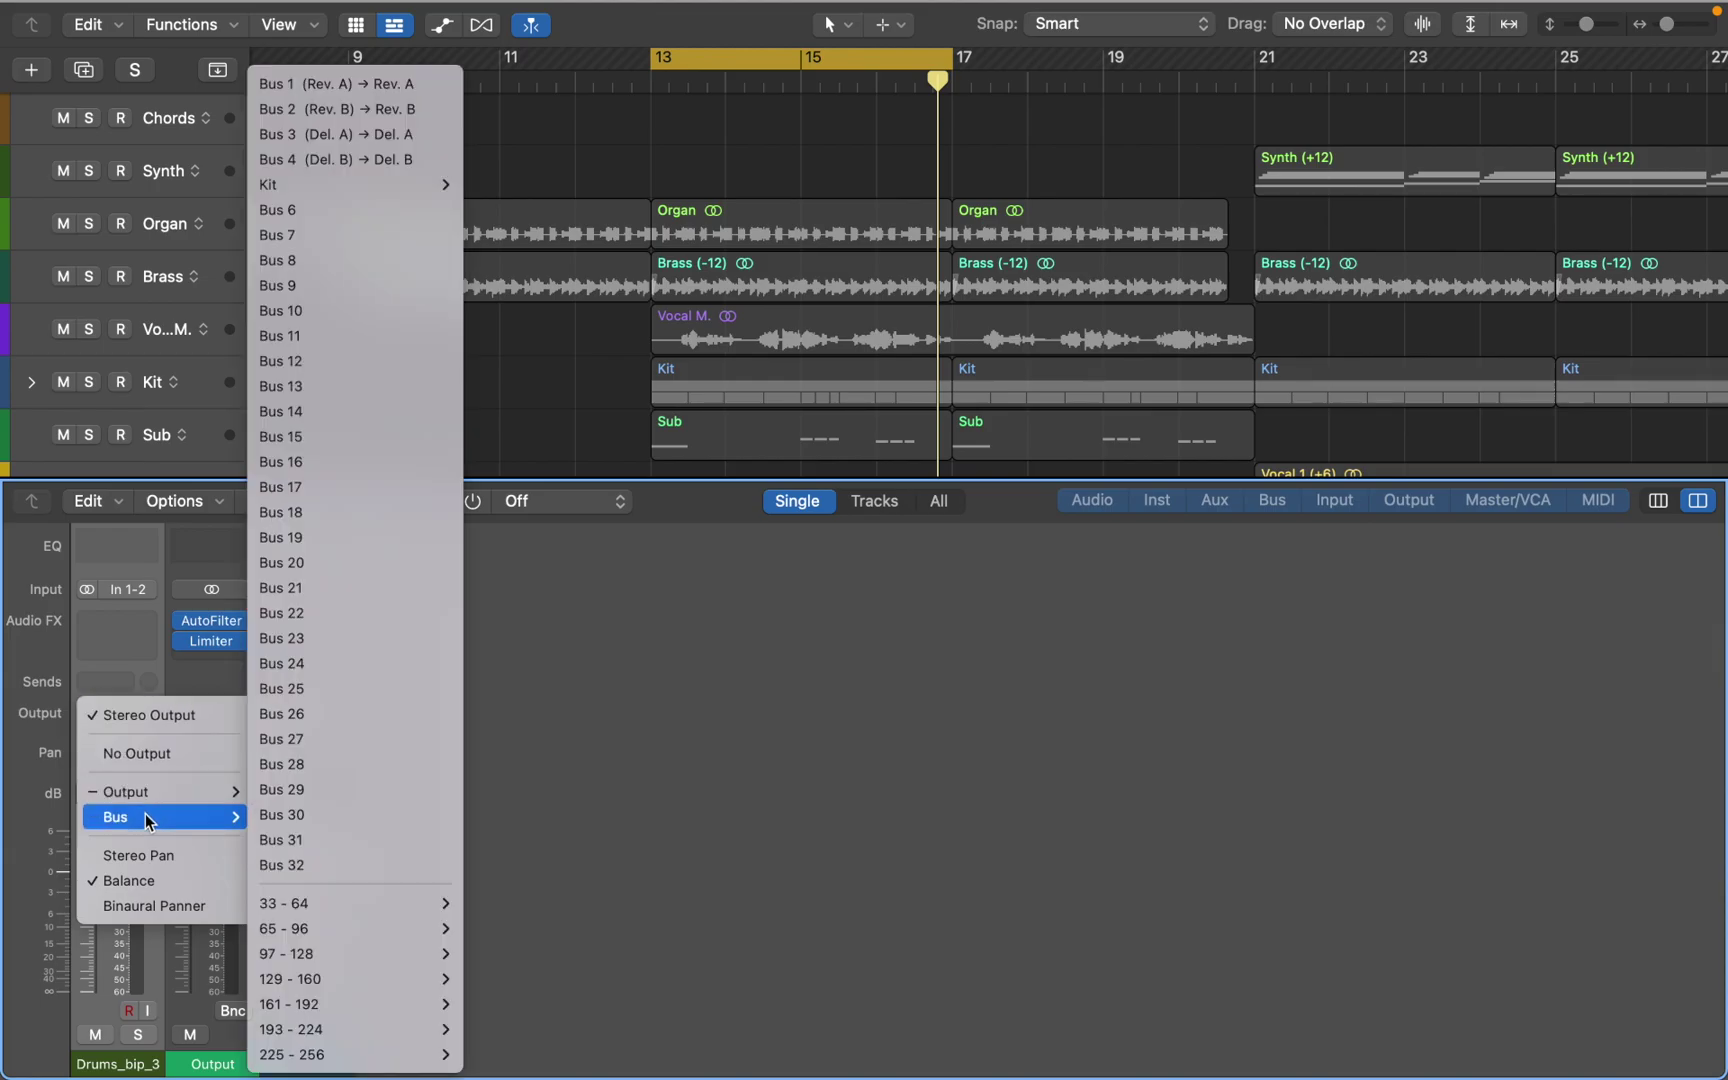
{"action": "left_click", "coordinate": [398, 212]}
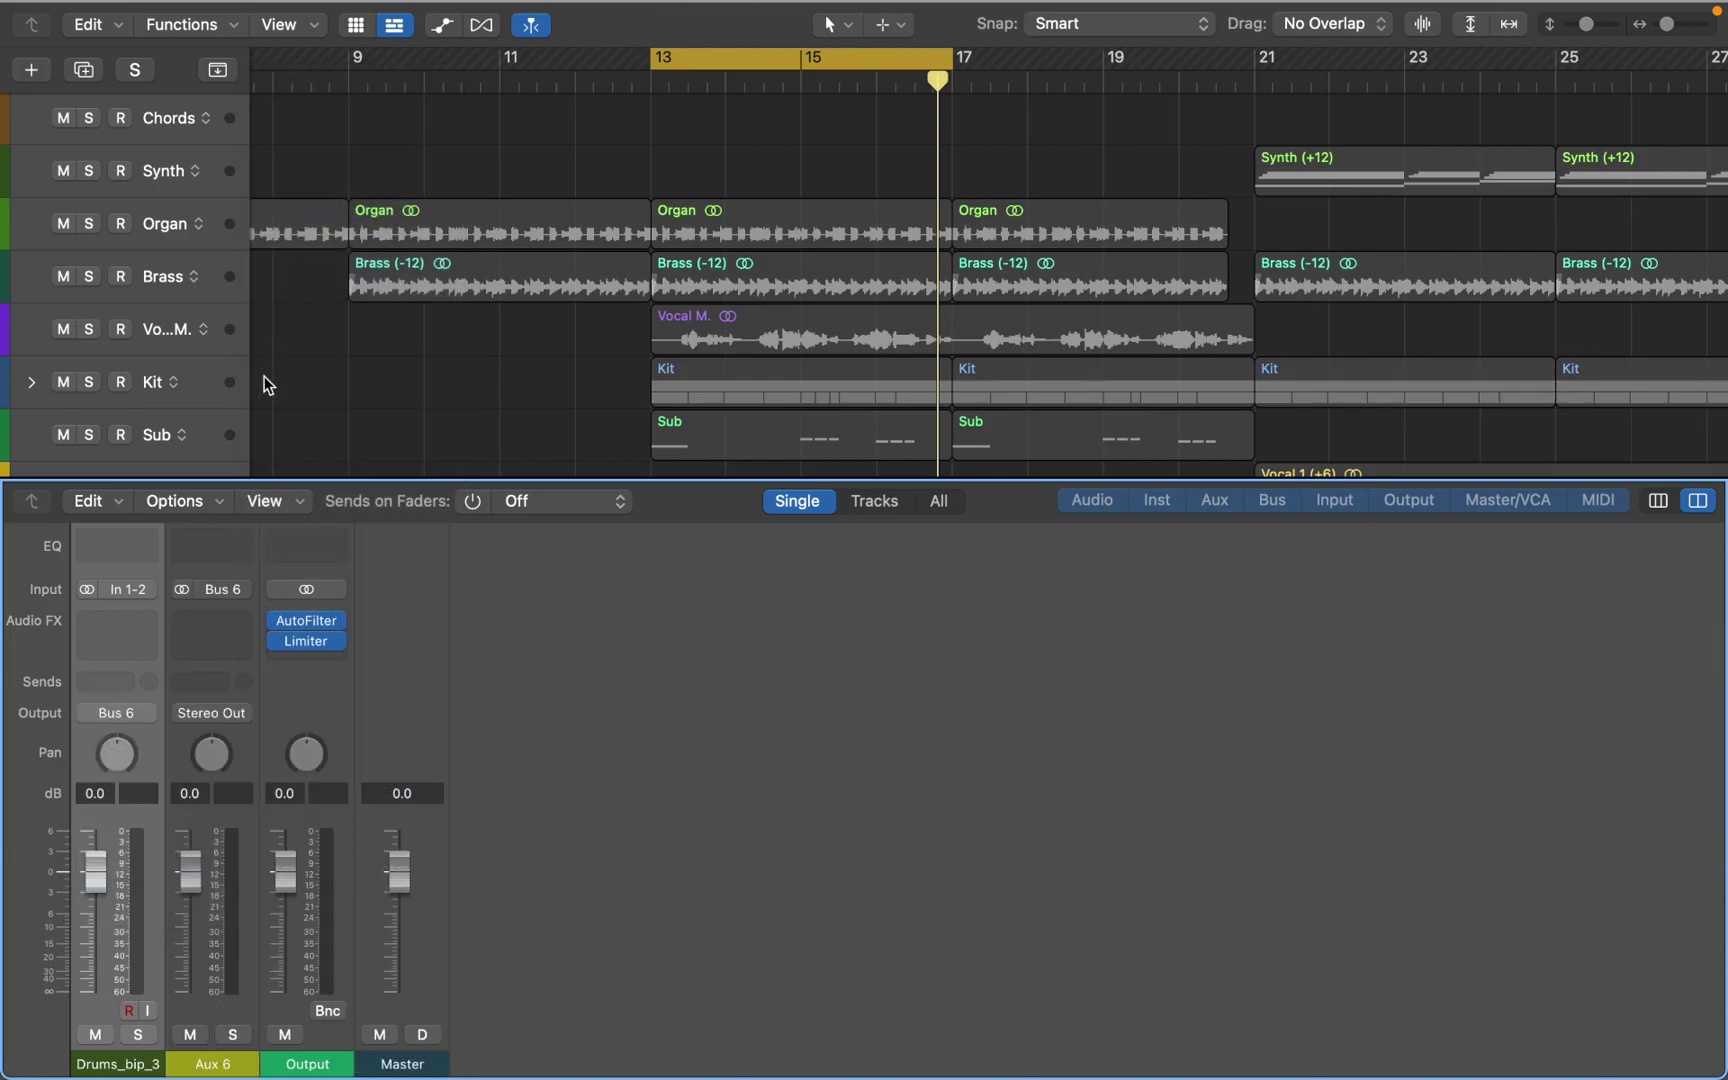
- Add three Aux 6 sends feeding Bus 7, Bus 8 and Bus 9
{"action": "left_click", "coordinate": [195, 683]}
{"action": "mouse_move", "coordinate": [204, 718]}
{"action": "left_click", "coordinate": [436, 235]}
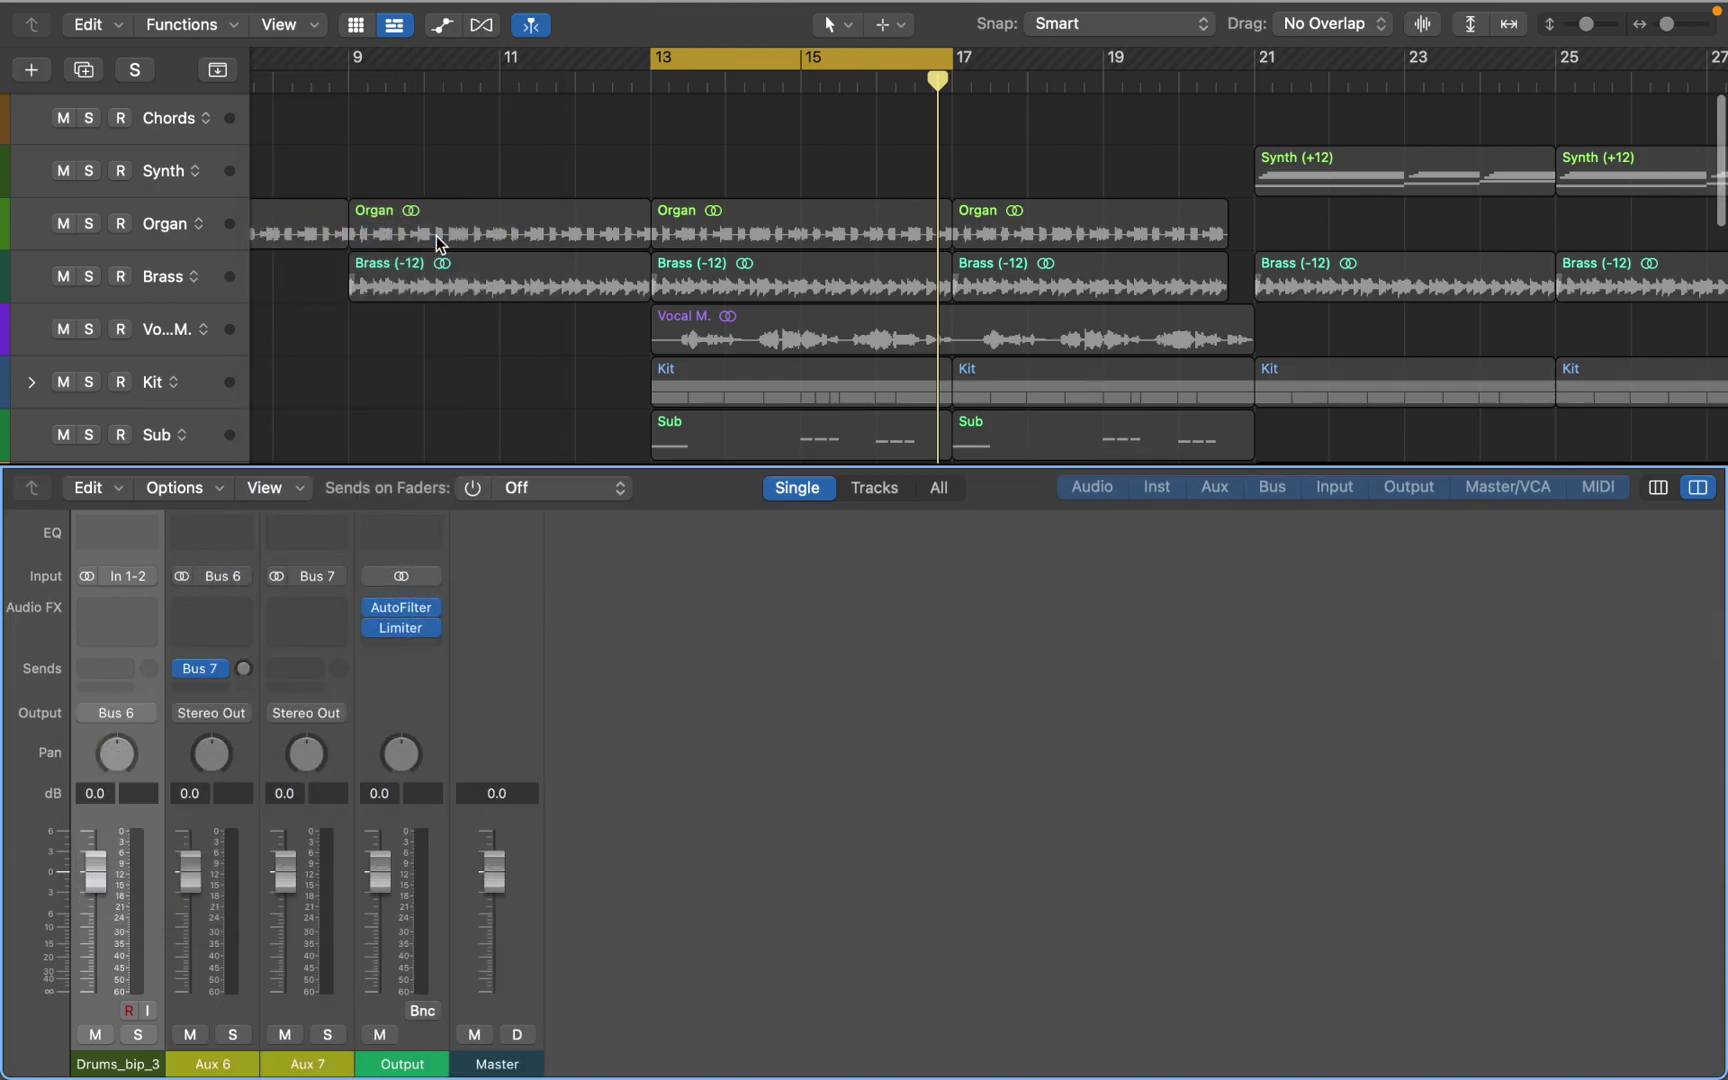
{"action": "left_click", "coordinate": [213, 687]}
{"action": "mouse_move", "coordinate": [210, 722]}
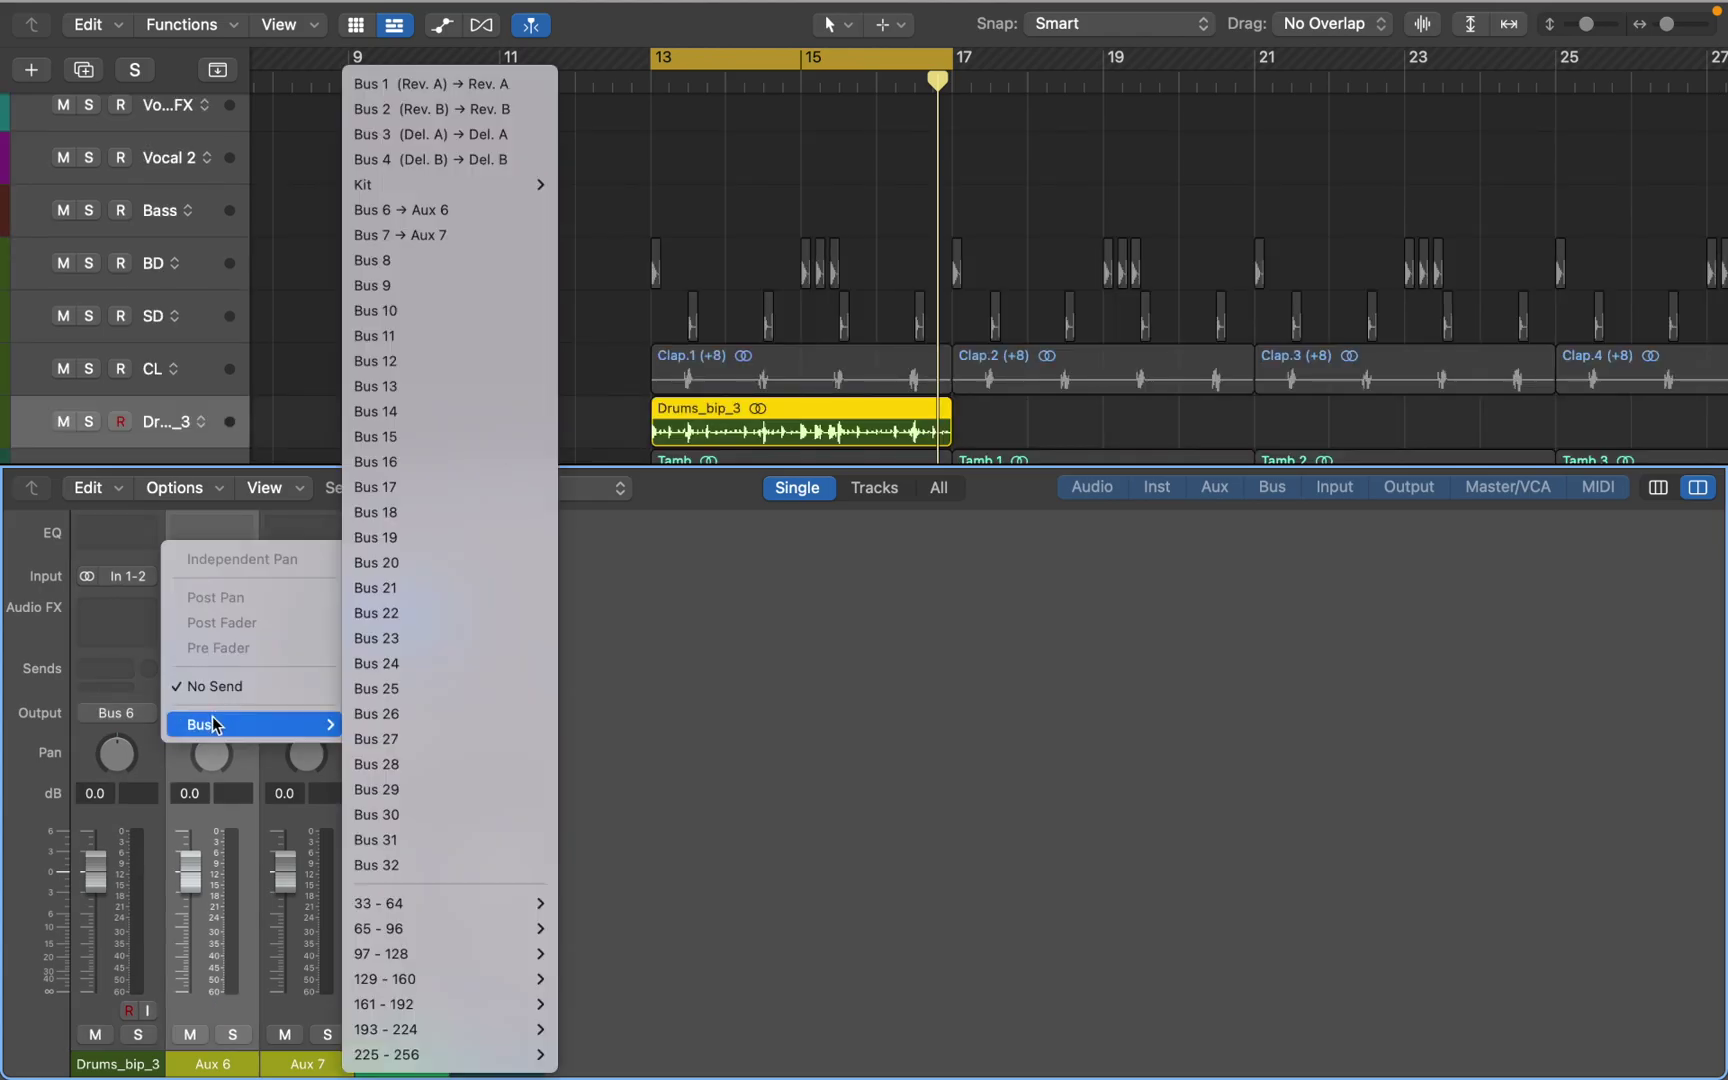
{"action": "left_click", "coordinate": [400, 261]}
{"action": "left_click", "coordinate": [213, 688]}
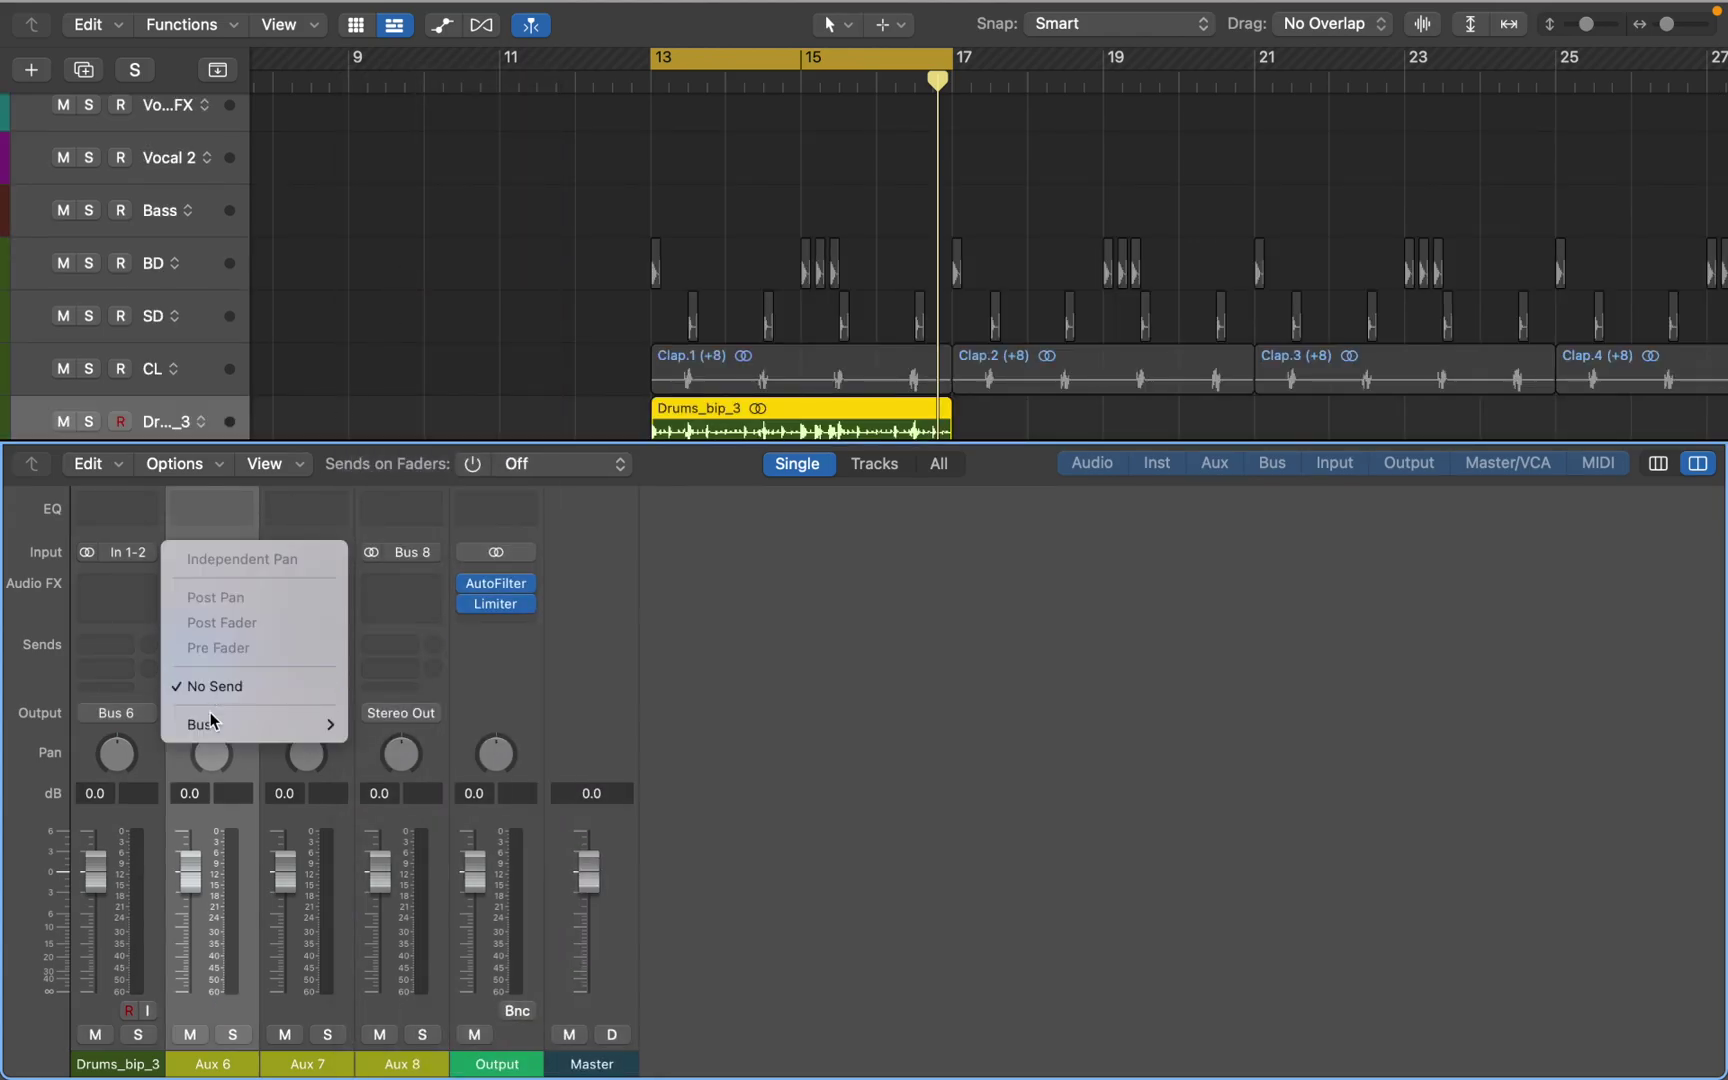
{"action": "left_click", "coordinate": [443, 287]}
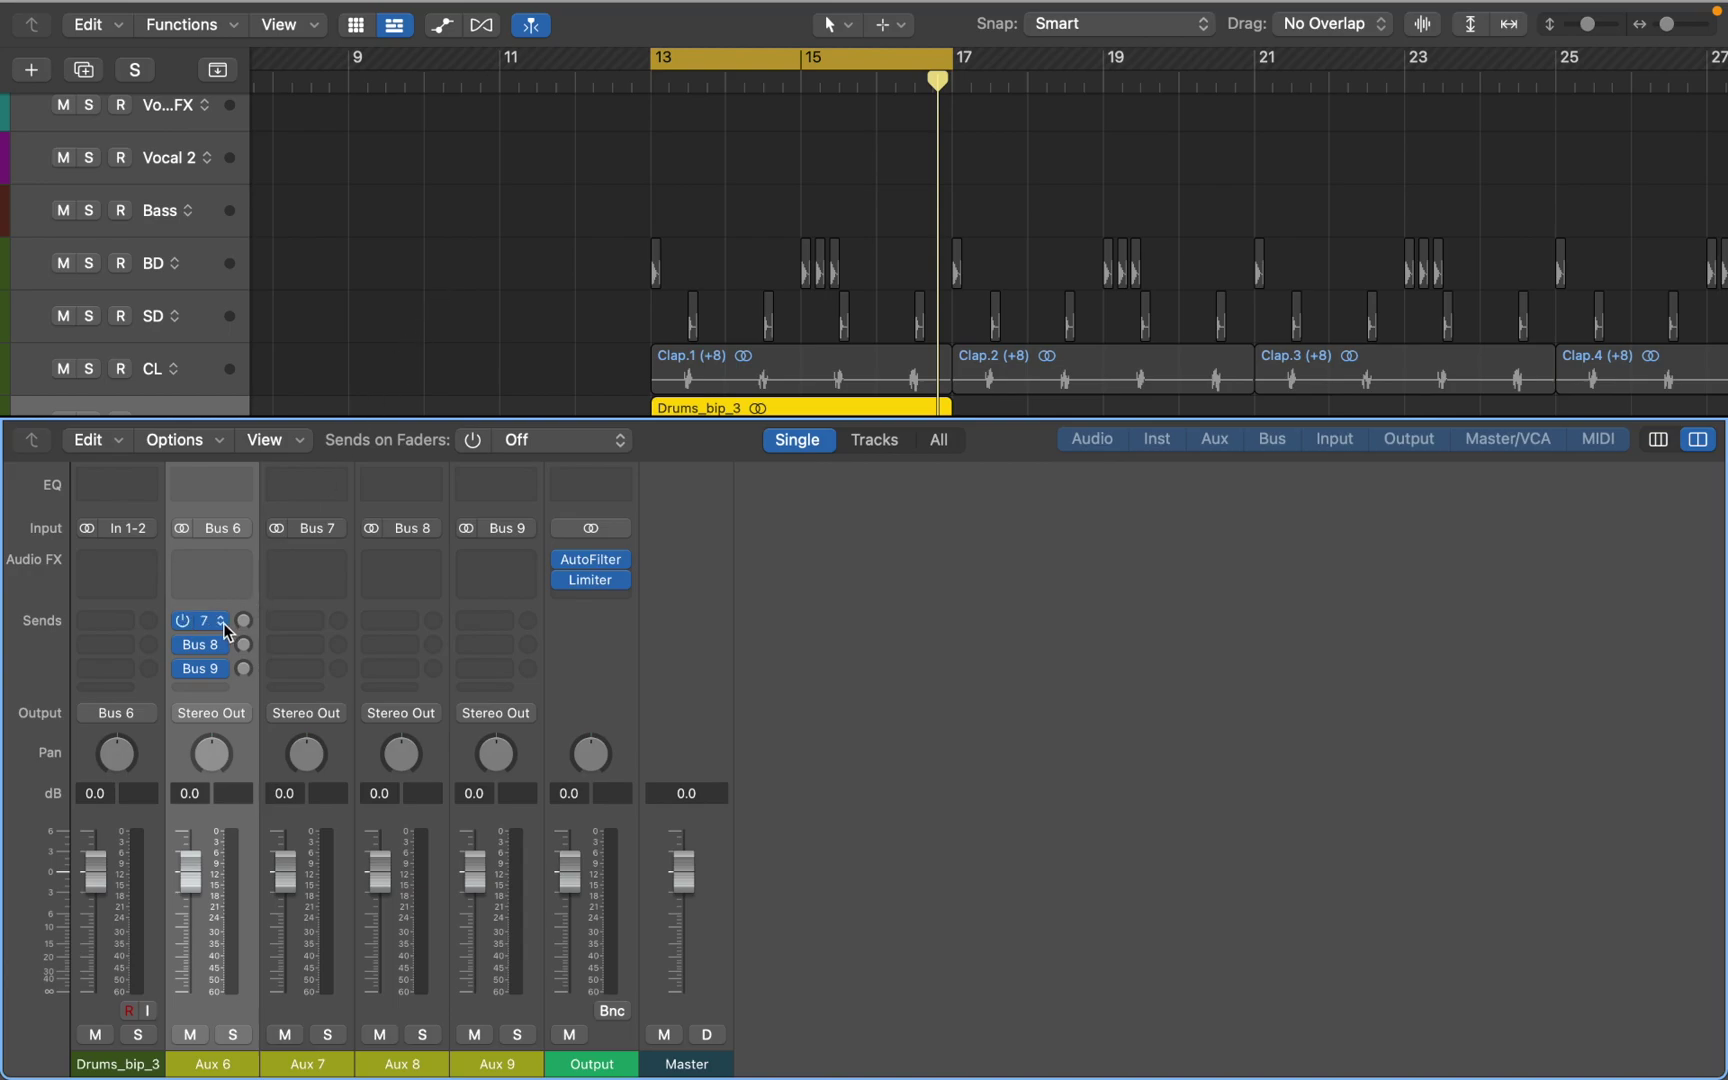
- Set the pre/post-fader mode of the three sends, making Bus 8 and 9 pre-fader, and play to check
{"action": "left_click", "coordinate": [215, 622]}
{"action": "left_click", "coordinate": [209, 724]}
{"action": "left_click", "coordinate": [222, 644]}
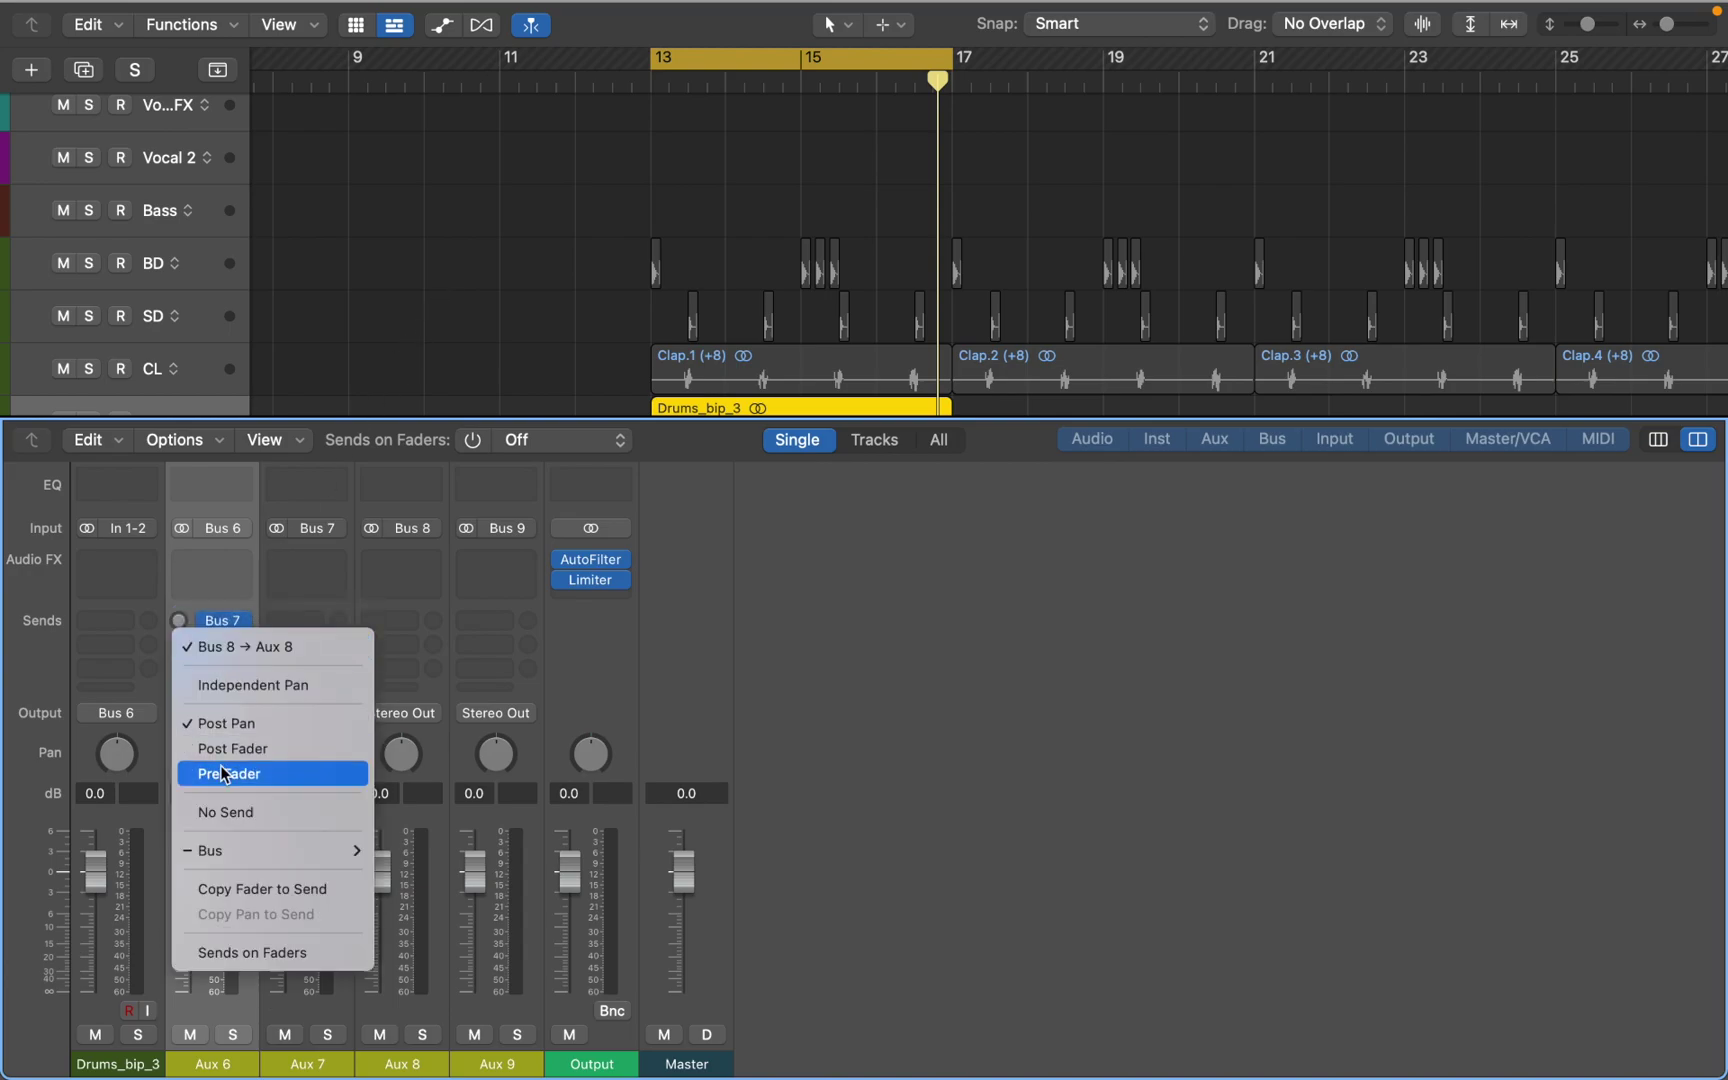
{"action": "left_click", "coordinate": [222, 770]}
{"action": "left_click", "coordinate": [215, 669]}
{"action": "left_click", "coordinate": [222, 797]}
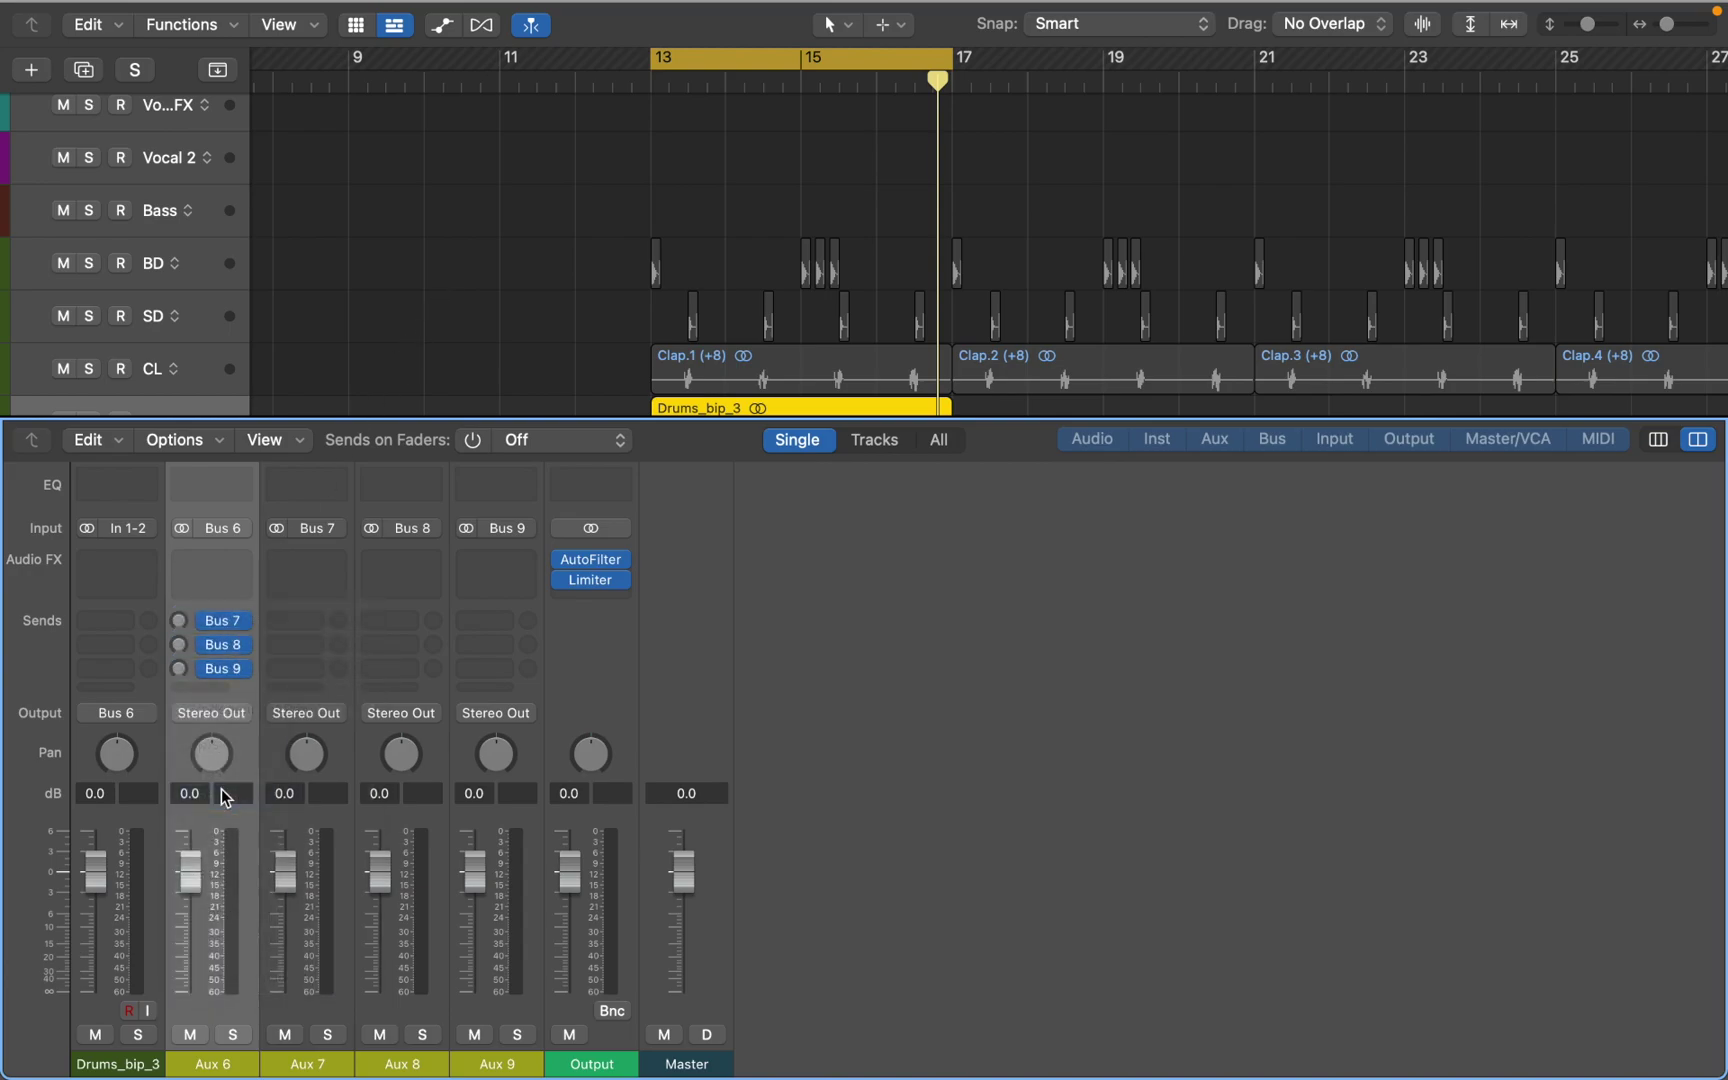
{"action": "mouse_move", "coordinate": [180, 632]}
{"action": "key", "text": "space"}
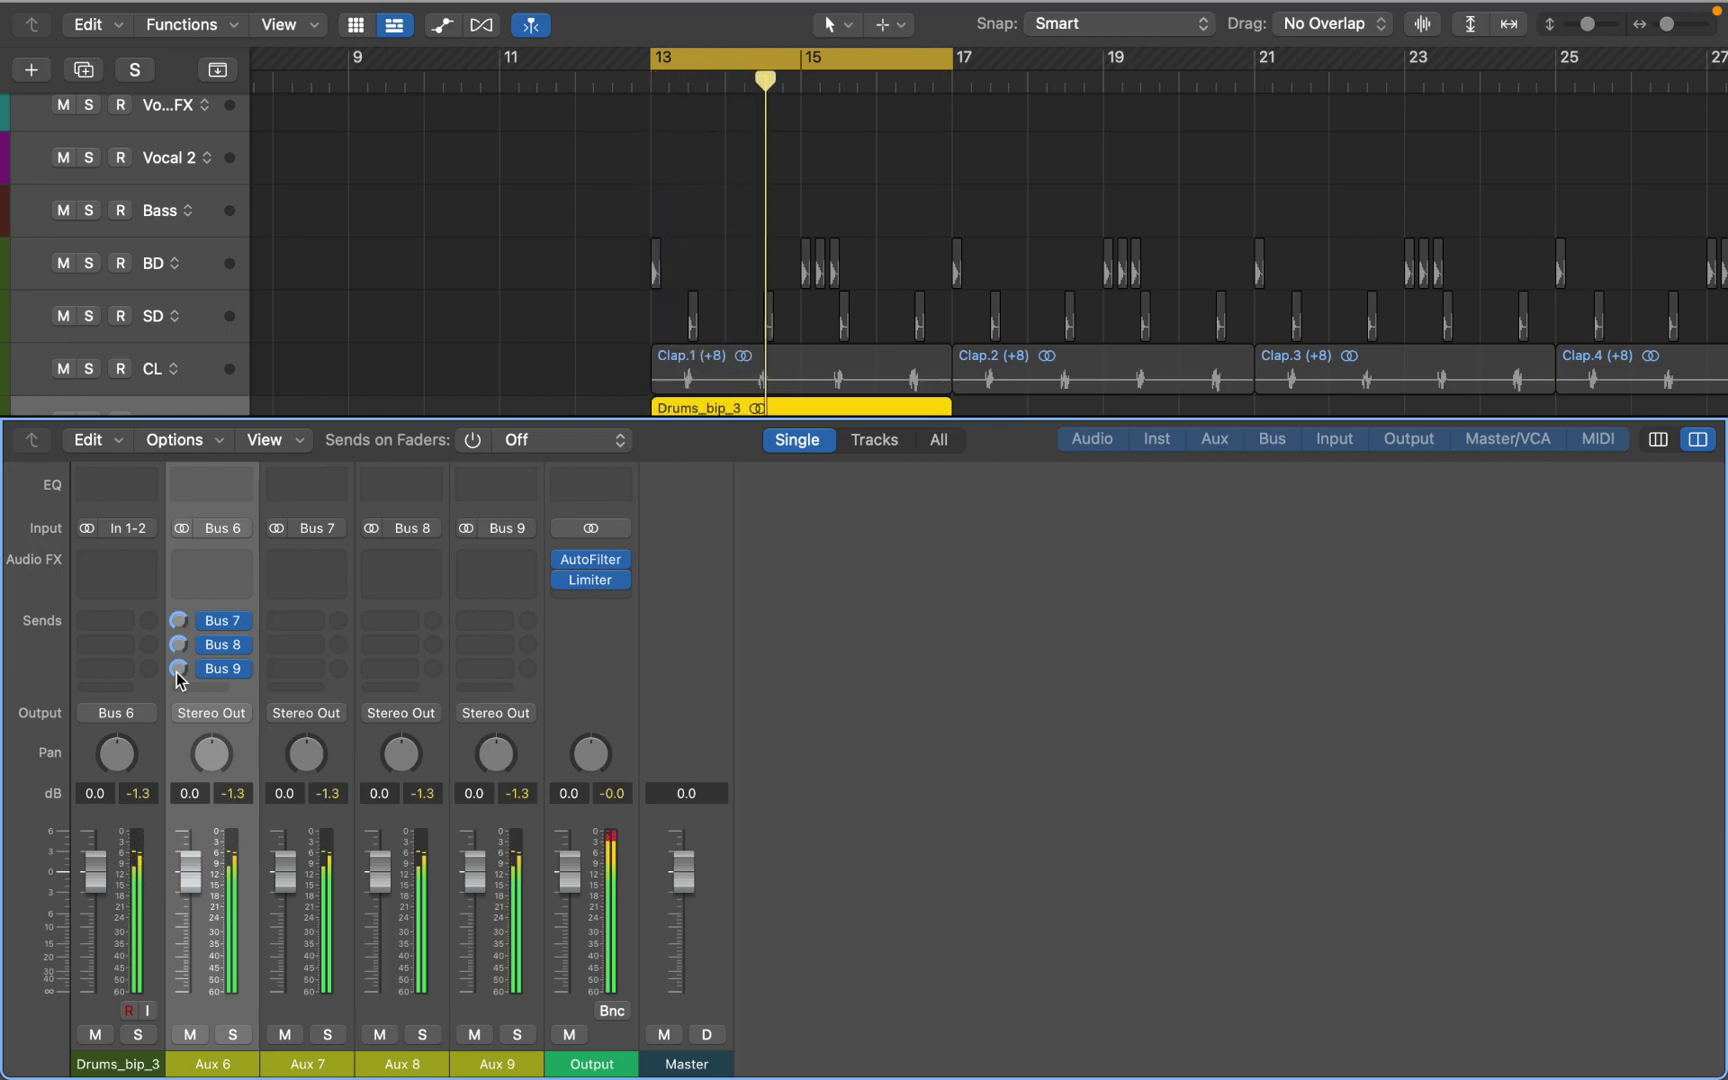
{"action": "key", "text": "space"}
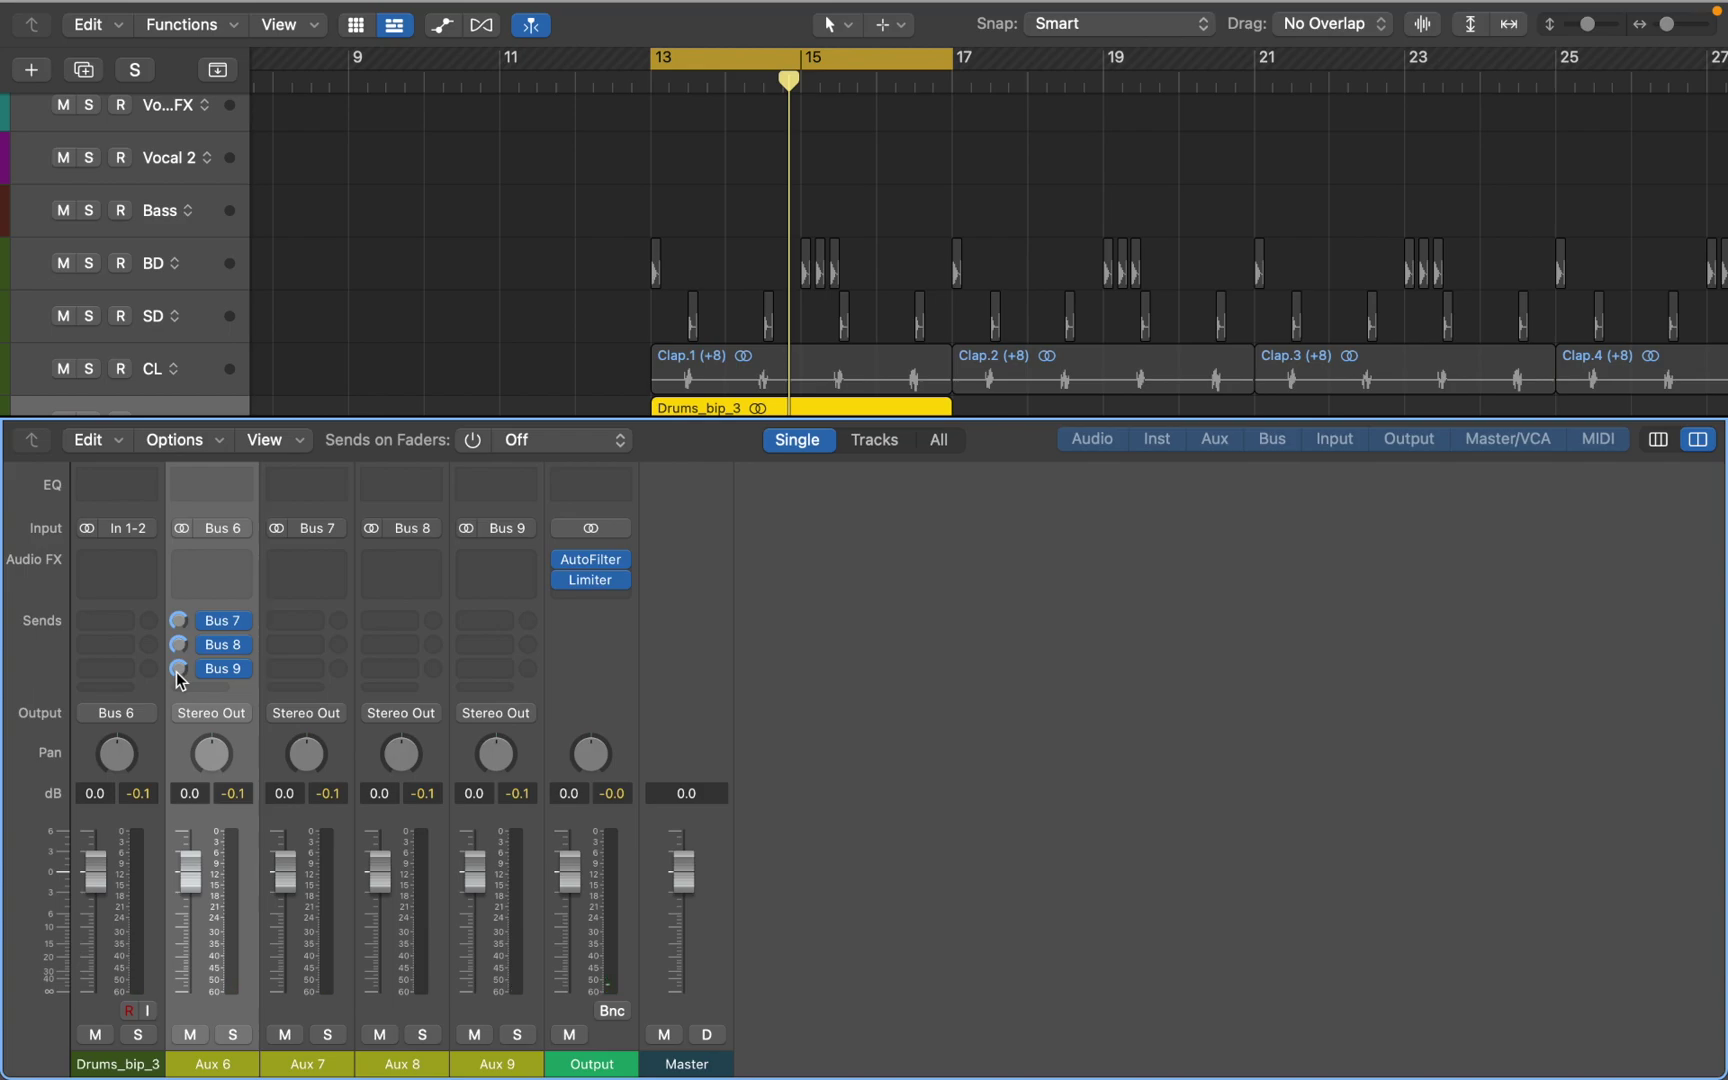
- Mute Aux 8 and Aux 9 and insert a Bitcrusher on Aux 7
{"action": "left_click", "coordinate": [379, 1034]}
{"action": "left_click", "coordinate": [472, 1036]}
{"action": "left_click", "coordinate": [320, 564]}
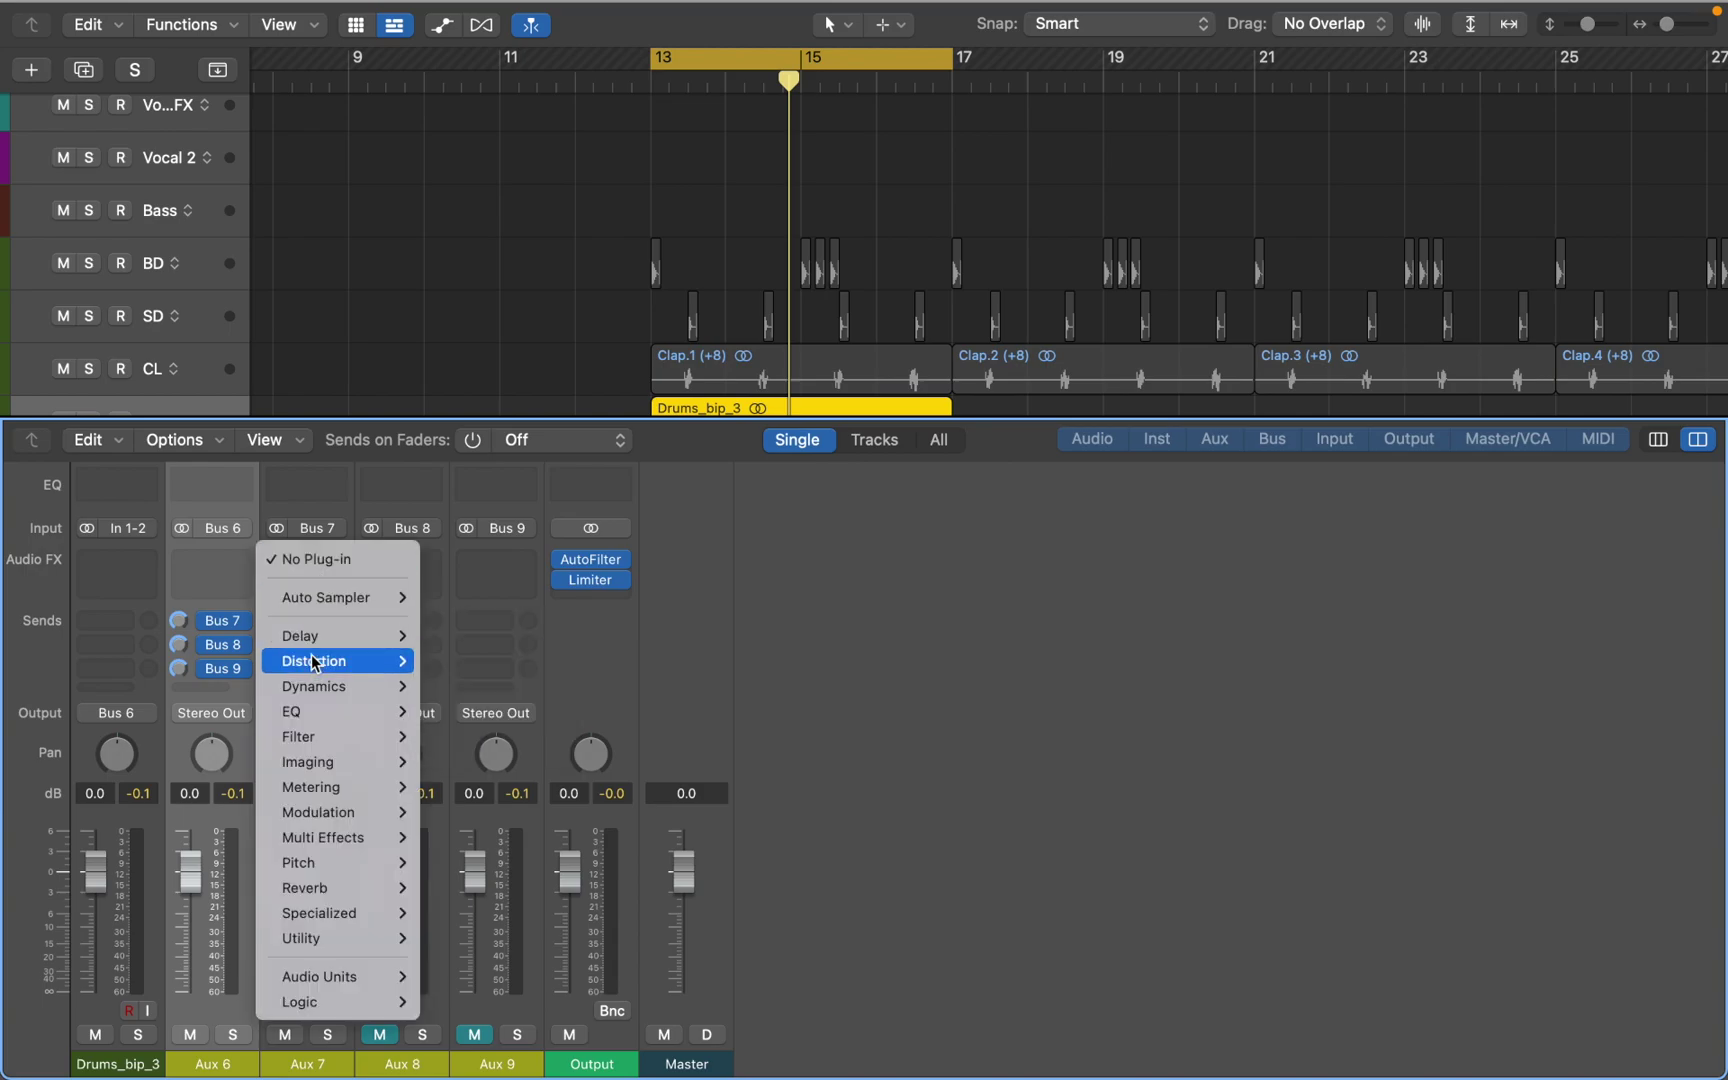
{"action": "mouse_move", "coordinate": [316, 662]}
{"action": "left_click", "coordinate": [436, 662]}
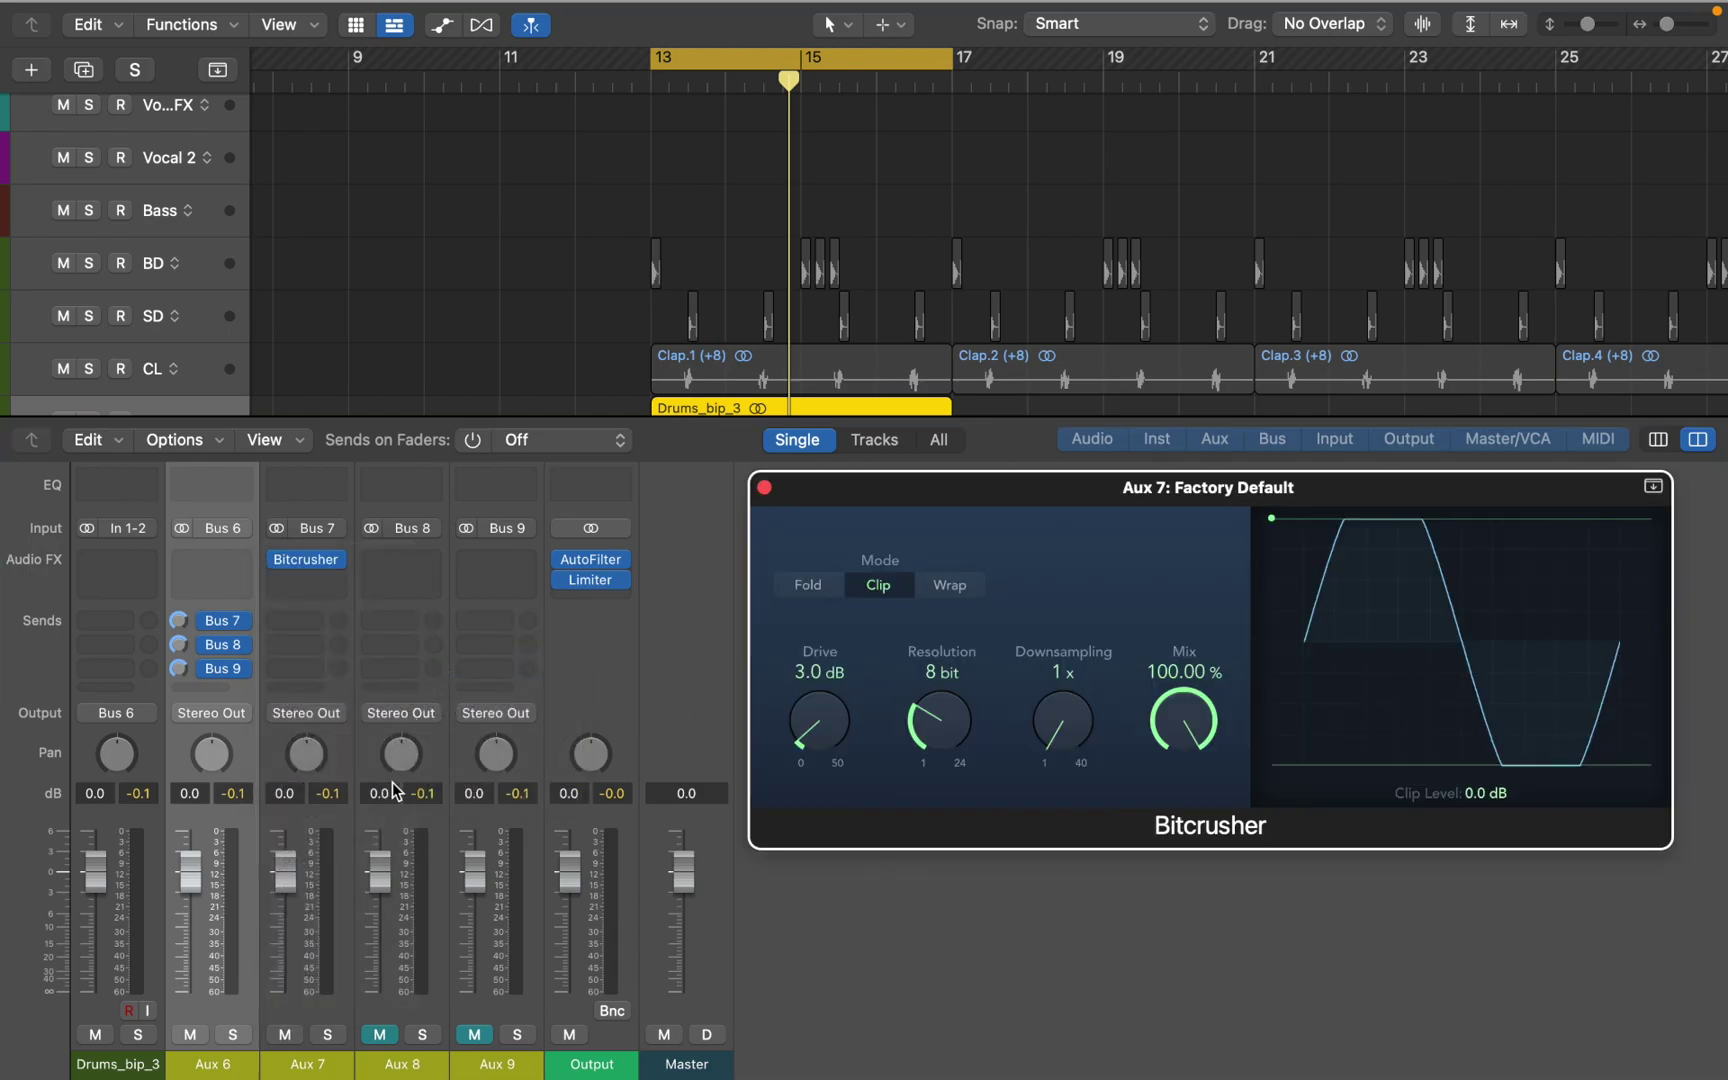
- Solo Aux 7 and set the Bitcrusher to 16x downsampling and 7-bit resolution during playback
{"action": "left_click", "coordinate": [328, 1035]}
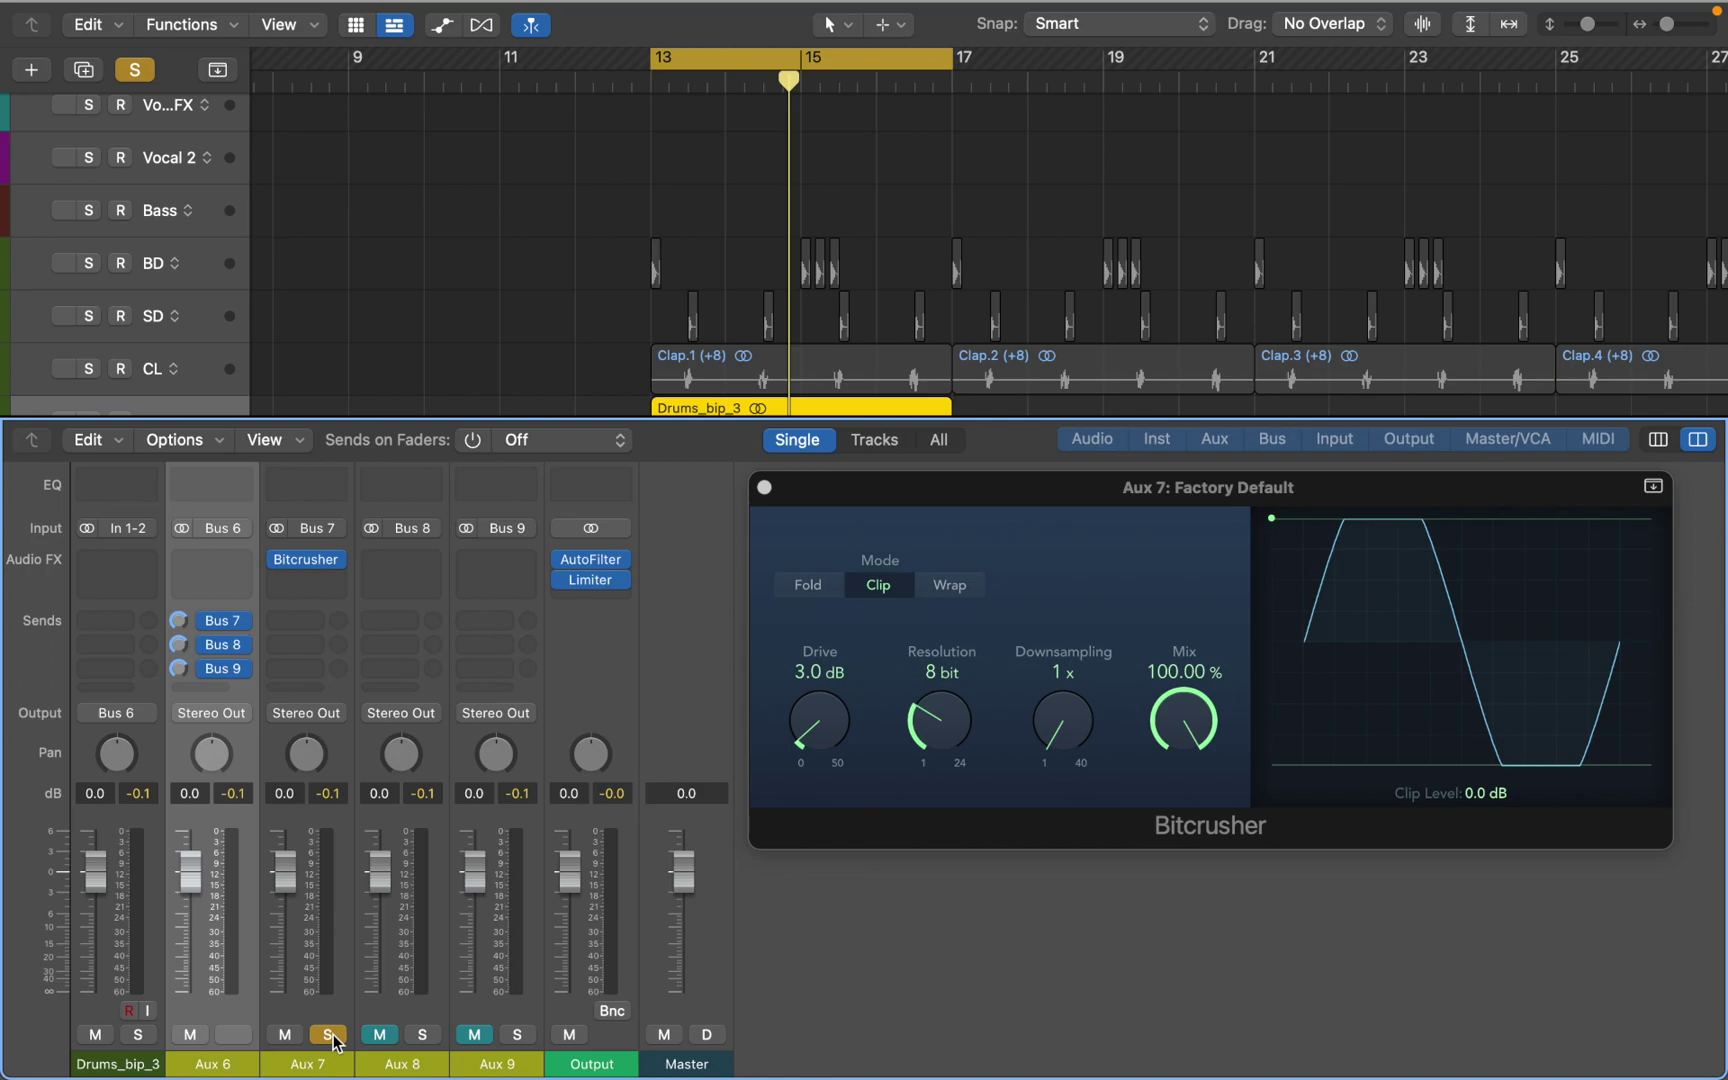
{"action": "key", "text": "space"}
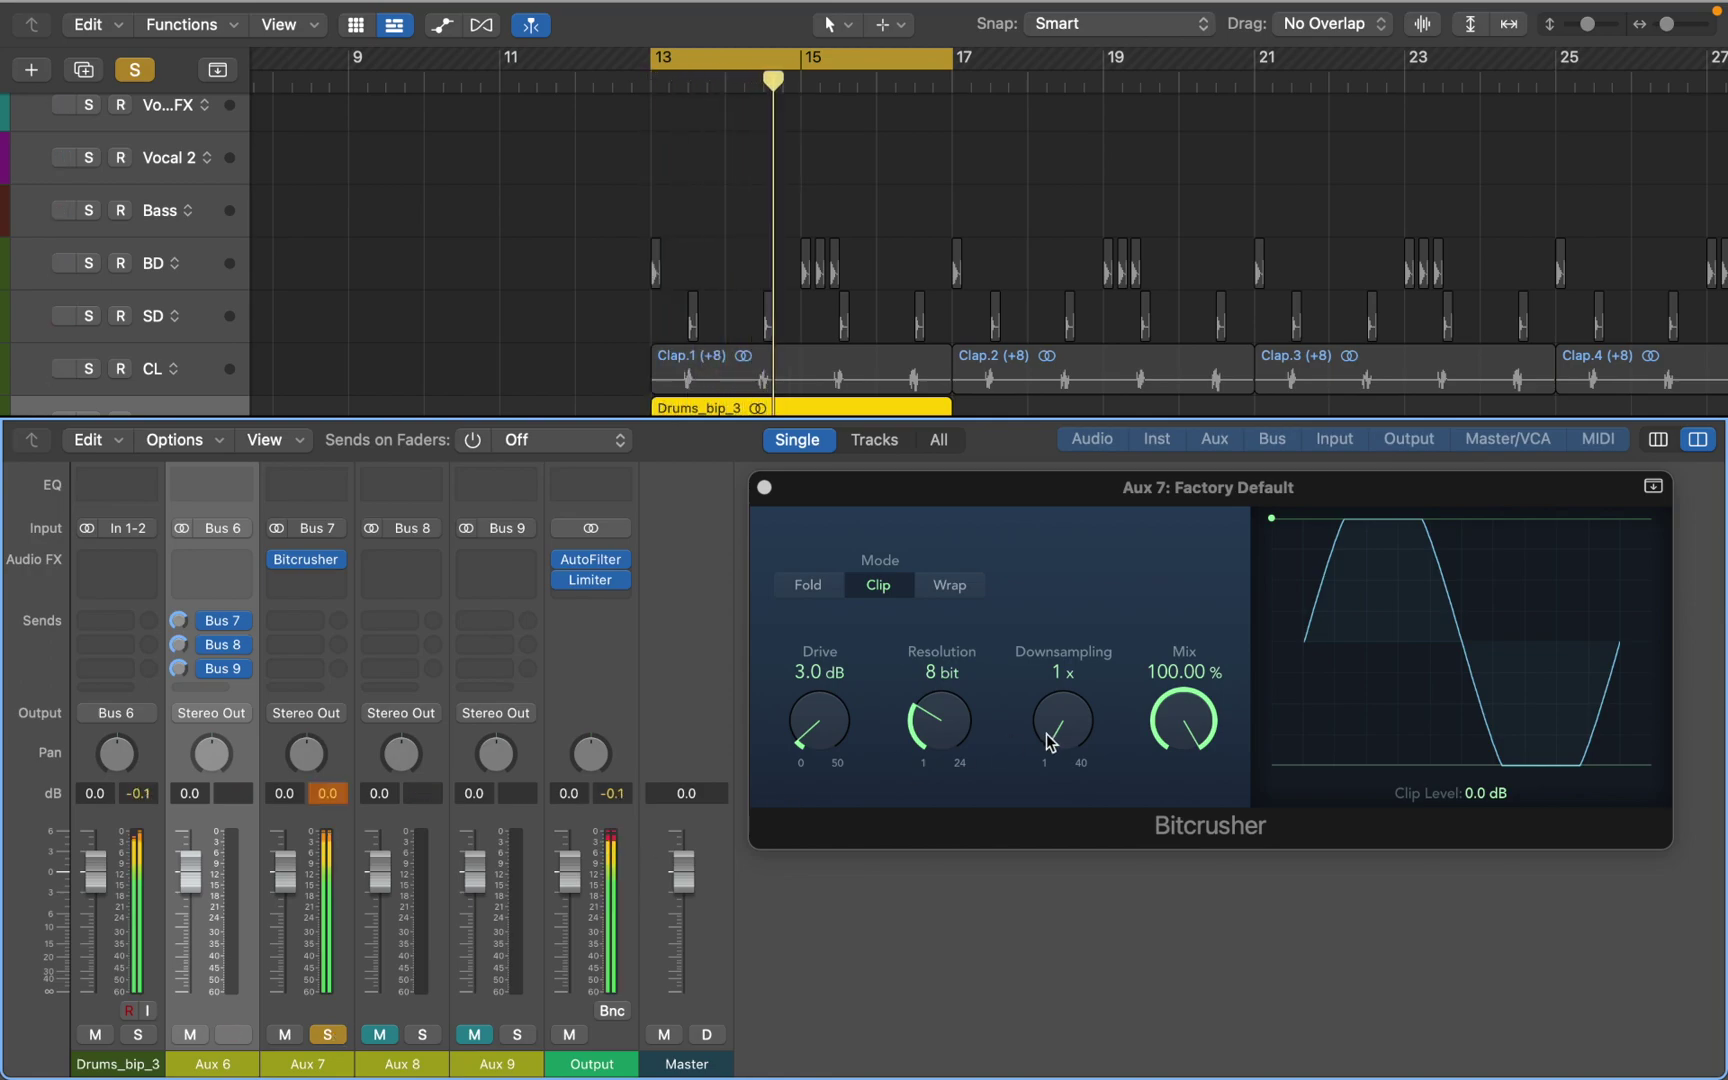
{"action": "left_click_drag", "start_coordinate": [1050, 742], "coordinate": [1102, 587]}
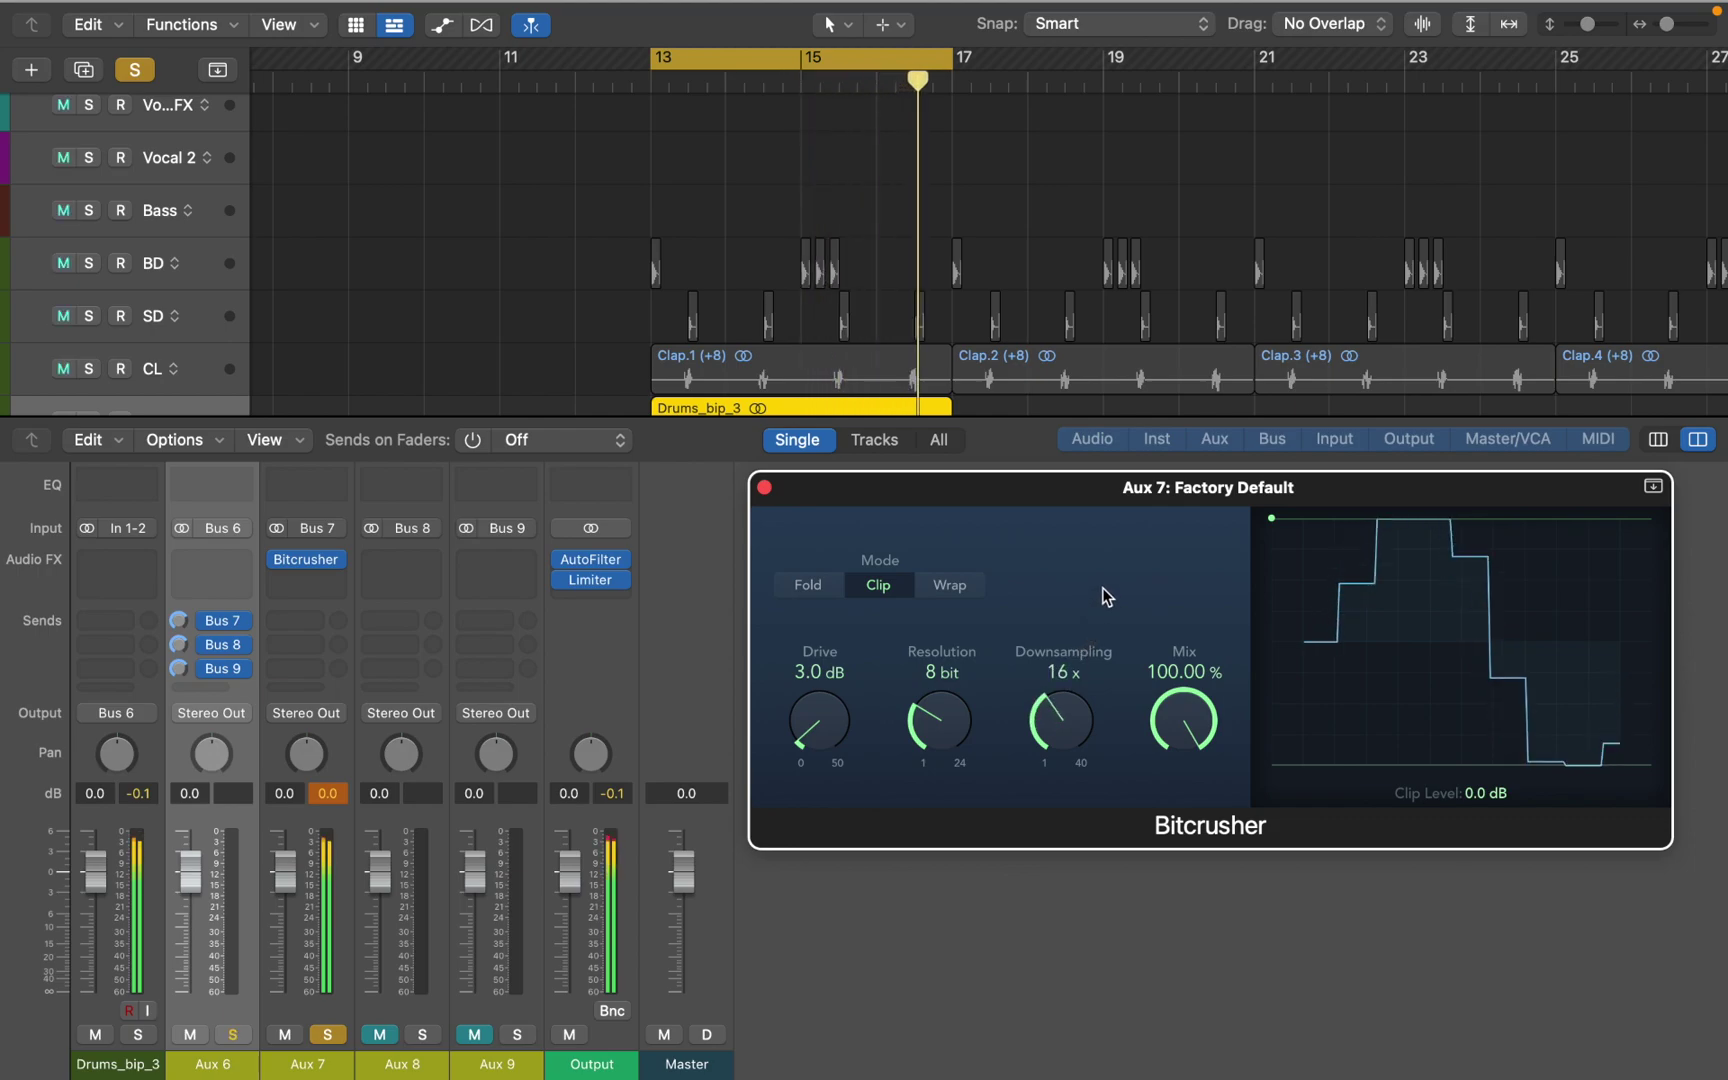
{"action": "mouse_move", "coordinate": [950, 720]}
{"action": "left_mouse_down"}
{"action": "mouse_move", "coordinate": [945, 744]}
{"action": "mouse_move", "coordinate": [954, 728]}
{"action": "left_mouse_up"}
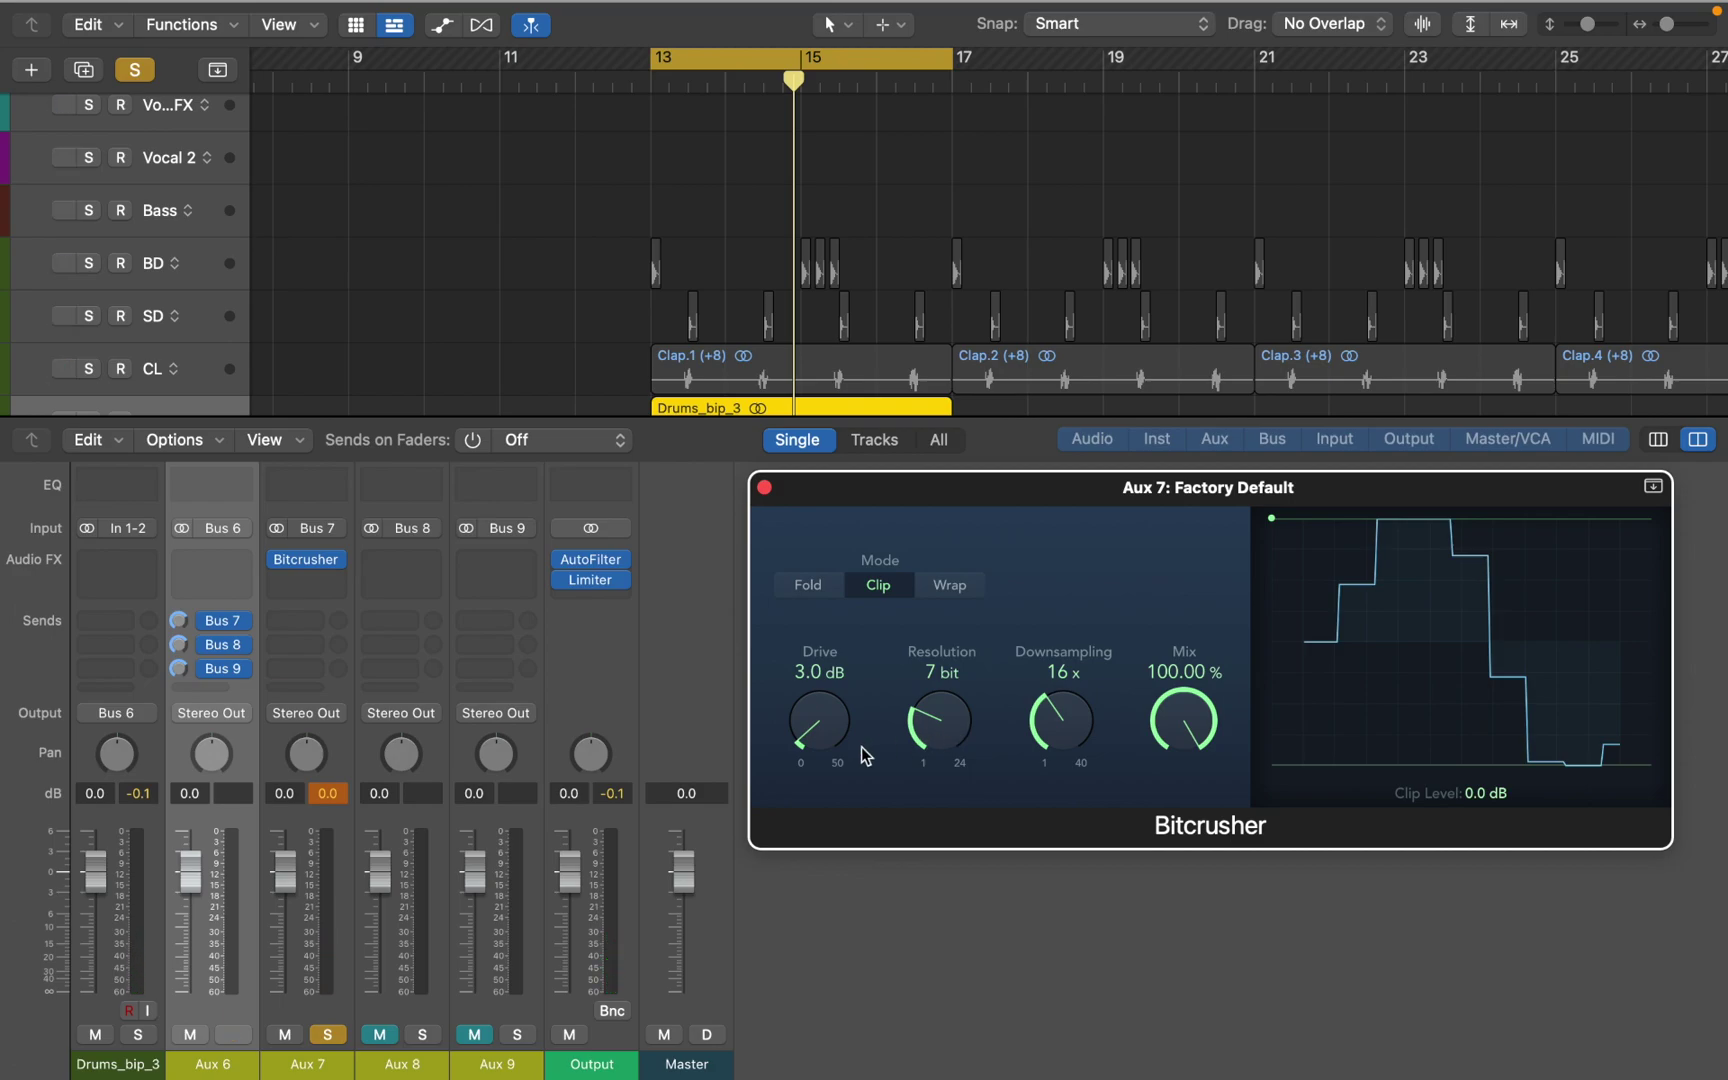
- Unsolo Aux 7, try the Aux 6 fader at -29 and -8.8 dB, then reset it to 0 dB
{"action": "left_click", "coordinate": [331, 1036]}
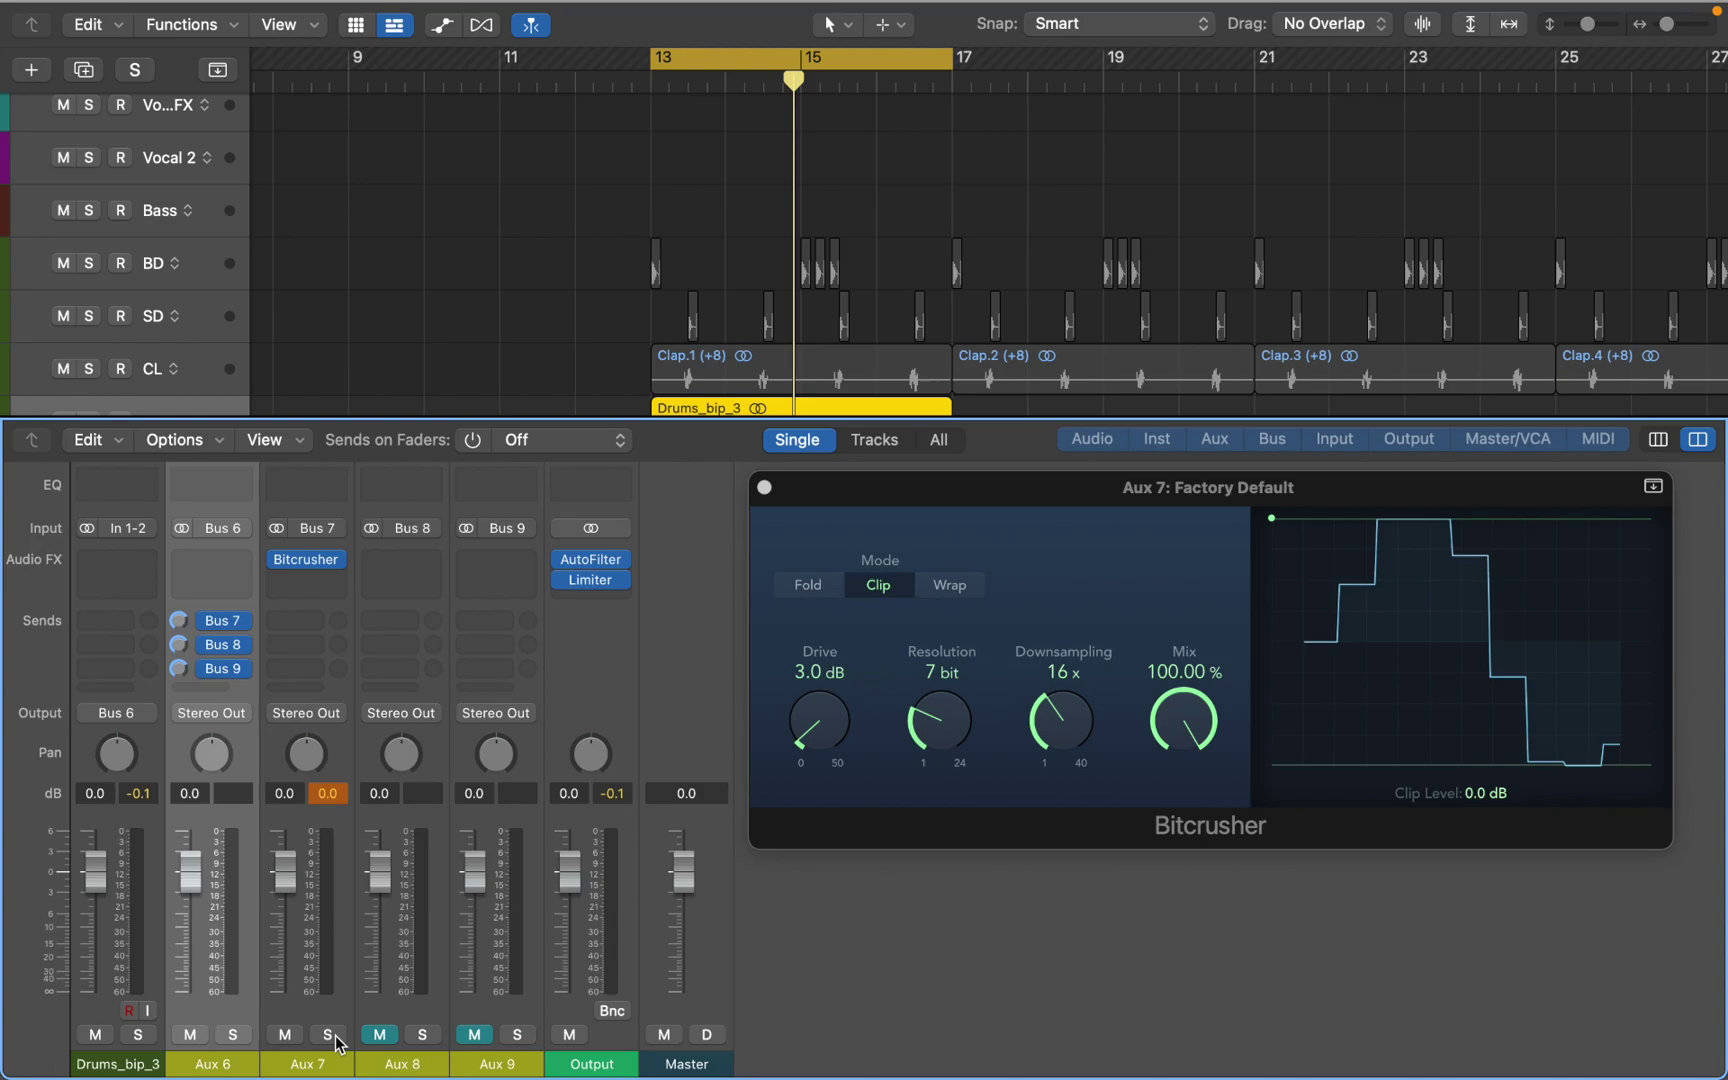
{"action": "key", "text": "space"}
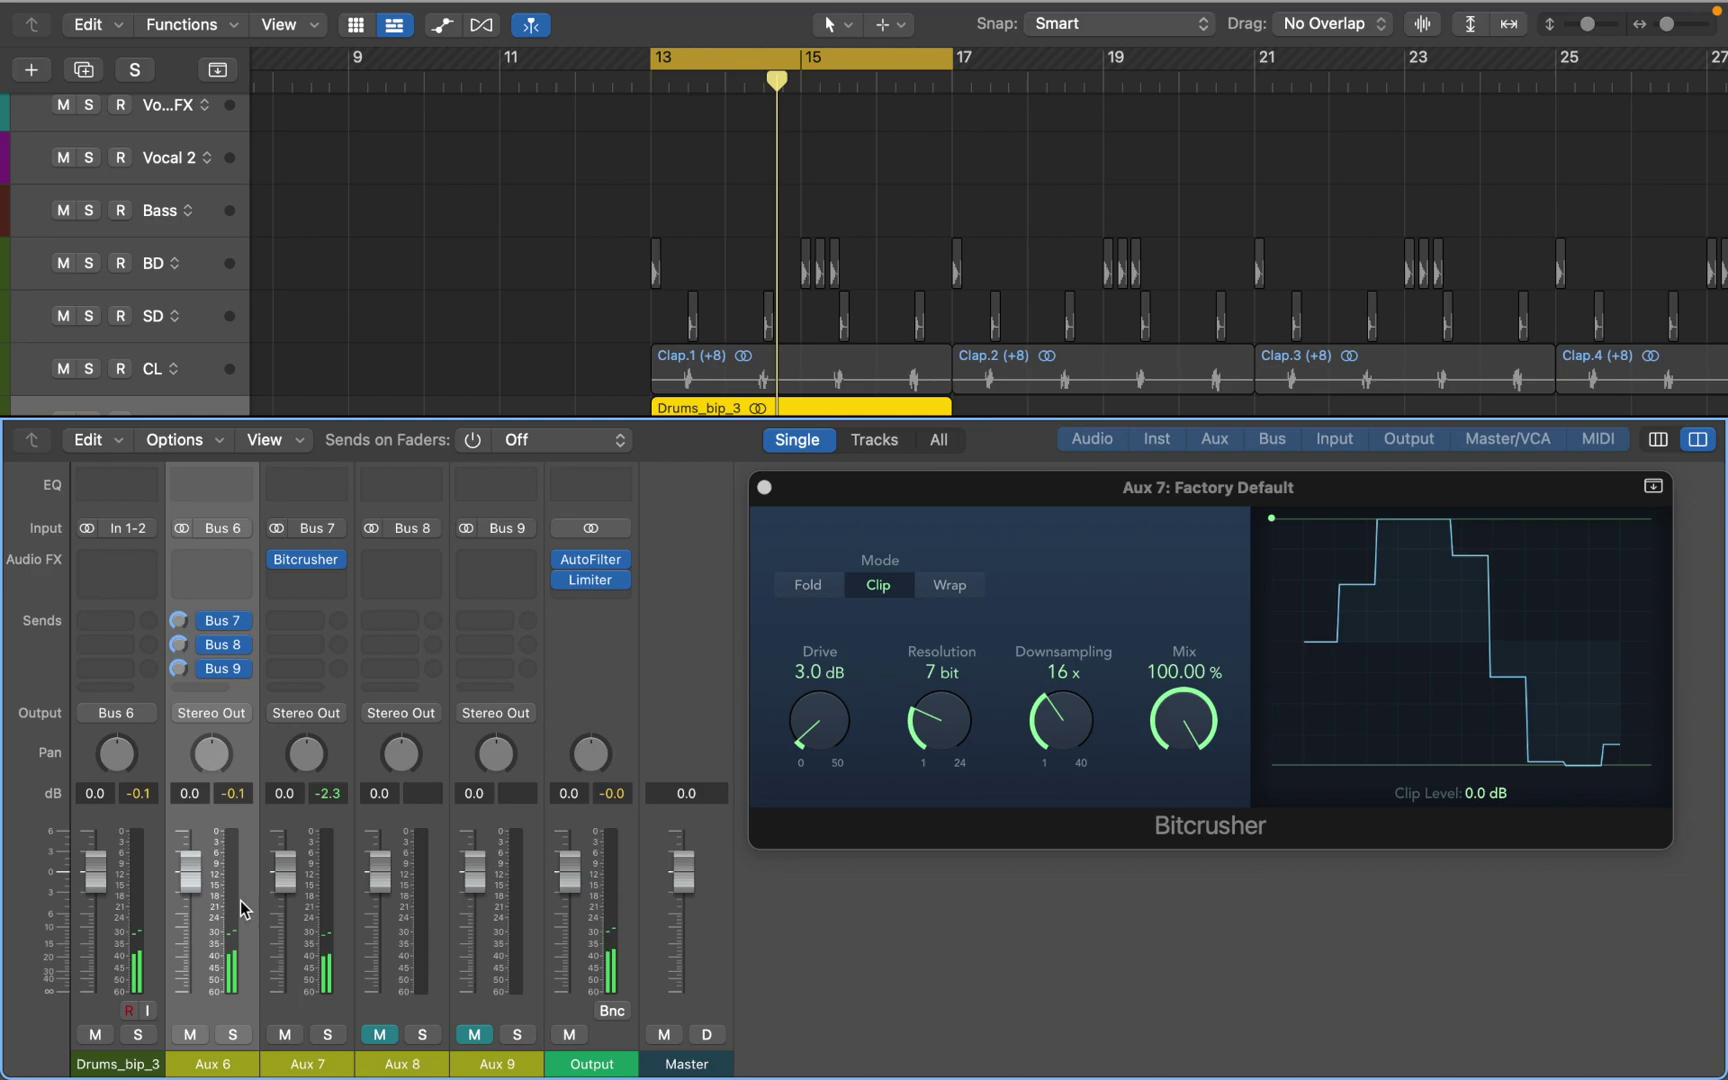
{"action": "left_click_drag", "start_coordinate": [190, 872], "coordinate": [190, 968]}
{"action": "key", "text": "space"}
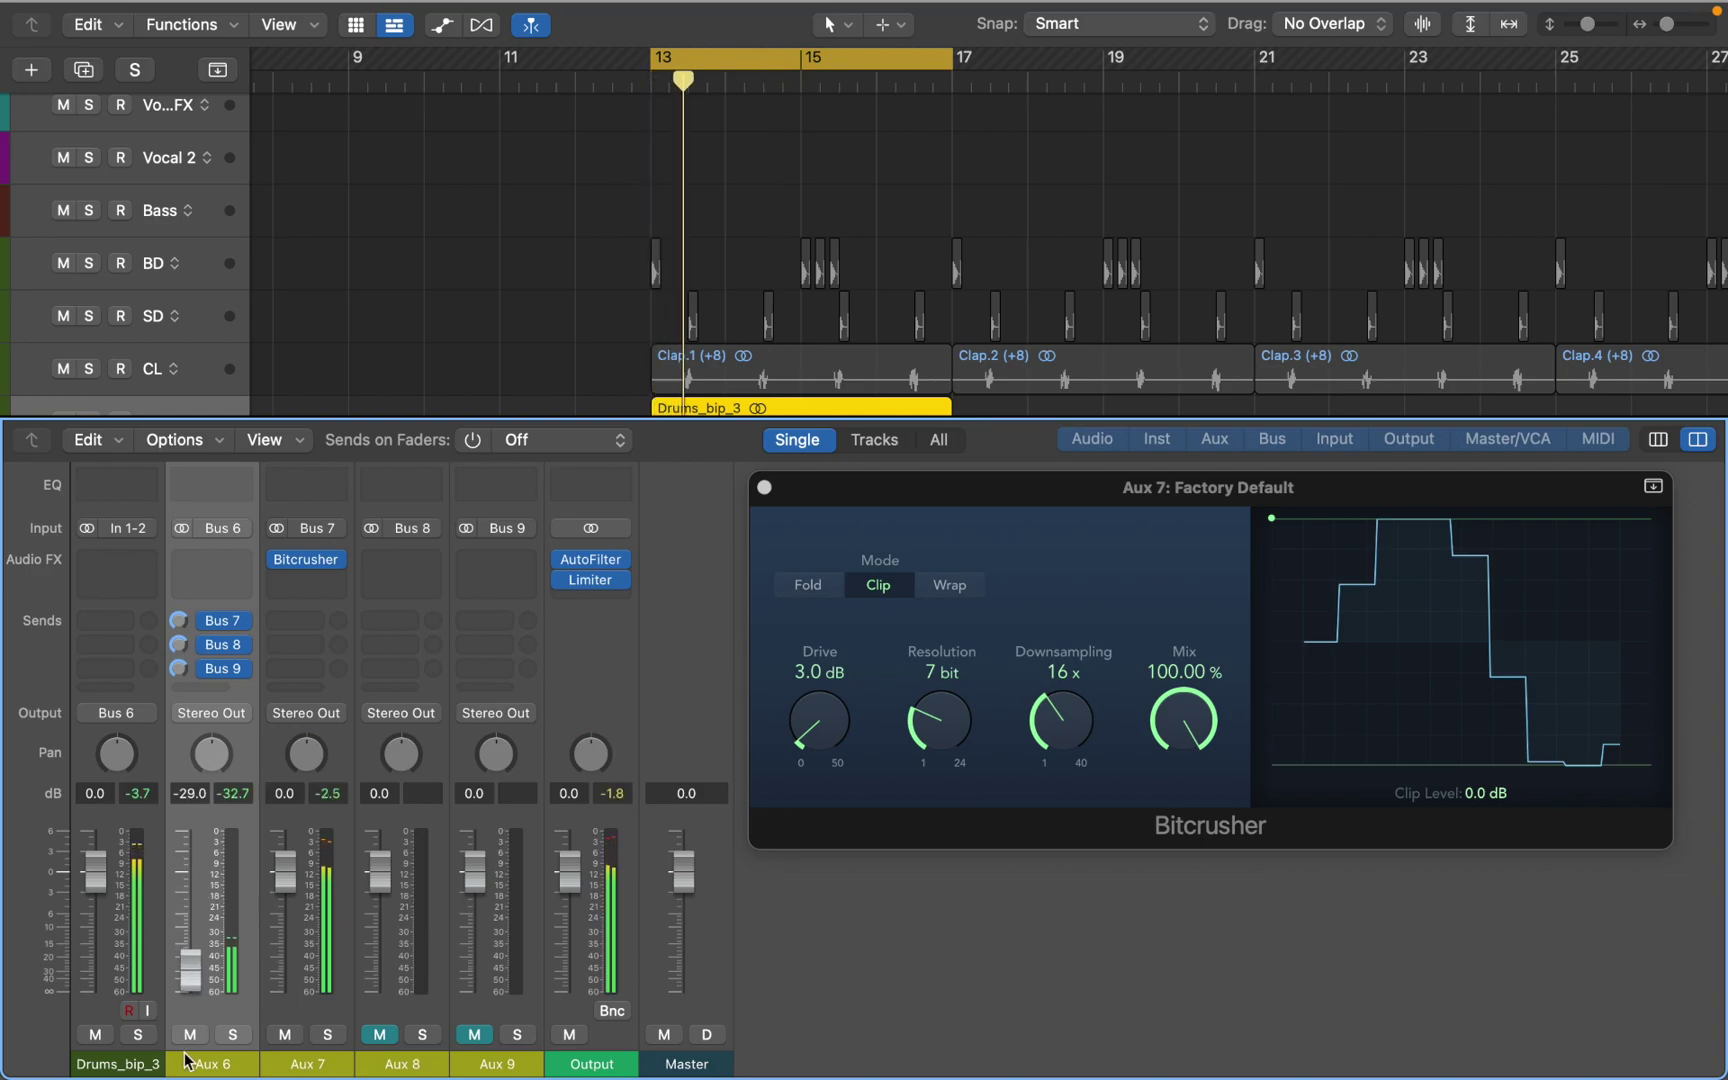
{"action": "left_click_drag", "start_coordinate": [190, 992], "coordinate": [190, 927]}
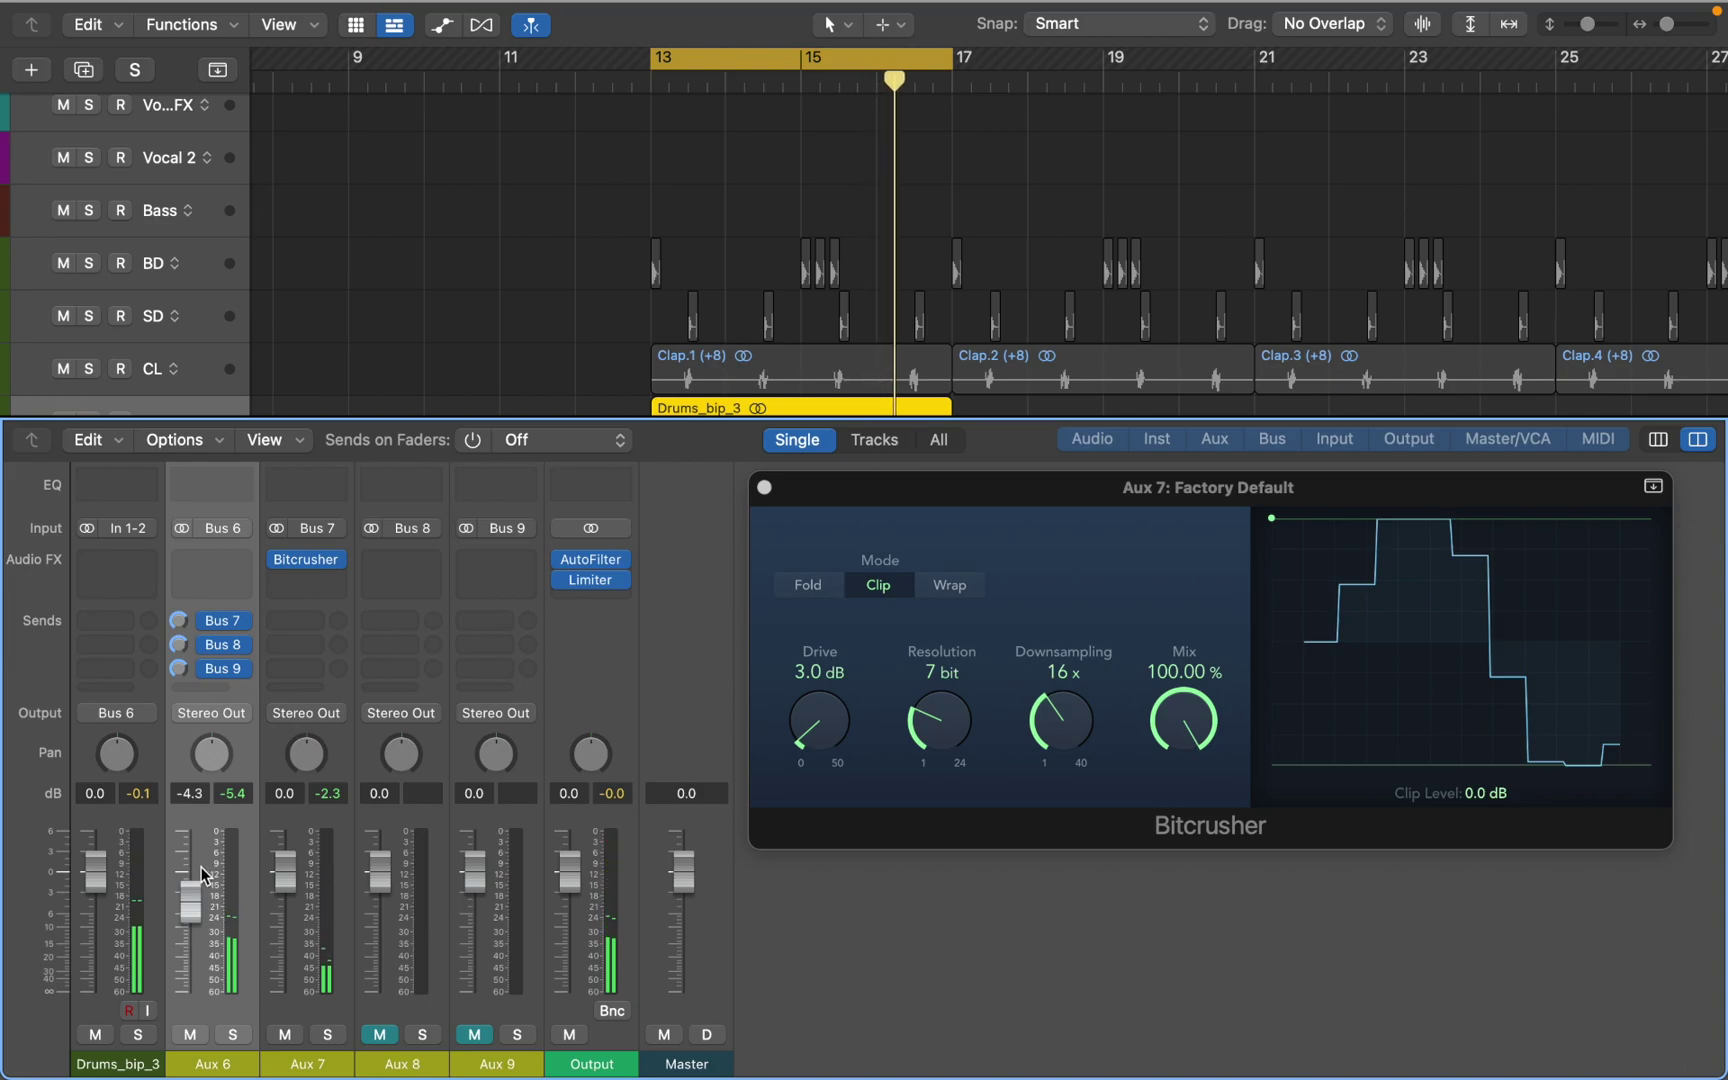
{"action": "left_click", "coordinate": [197, 906], "text": "alt"}
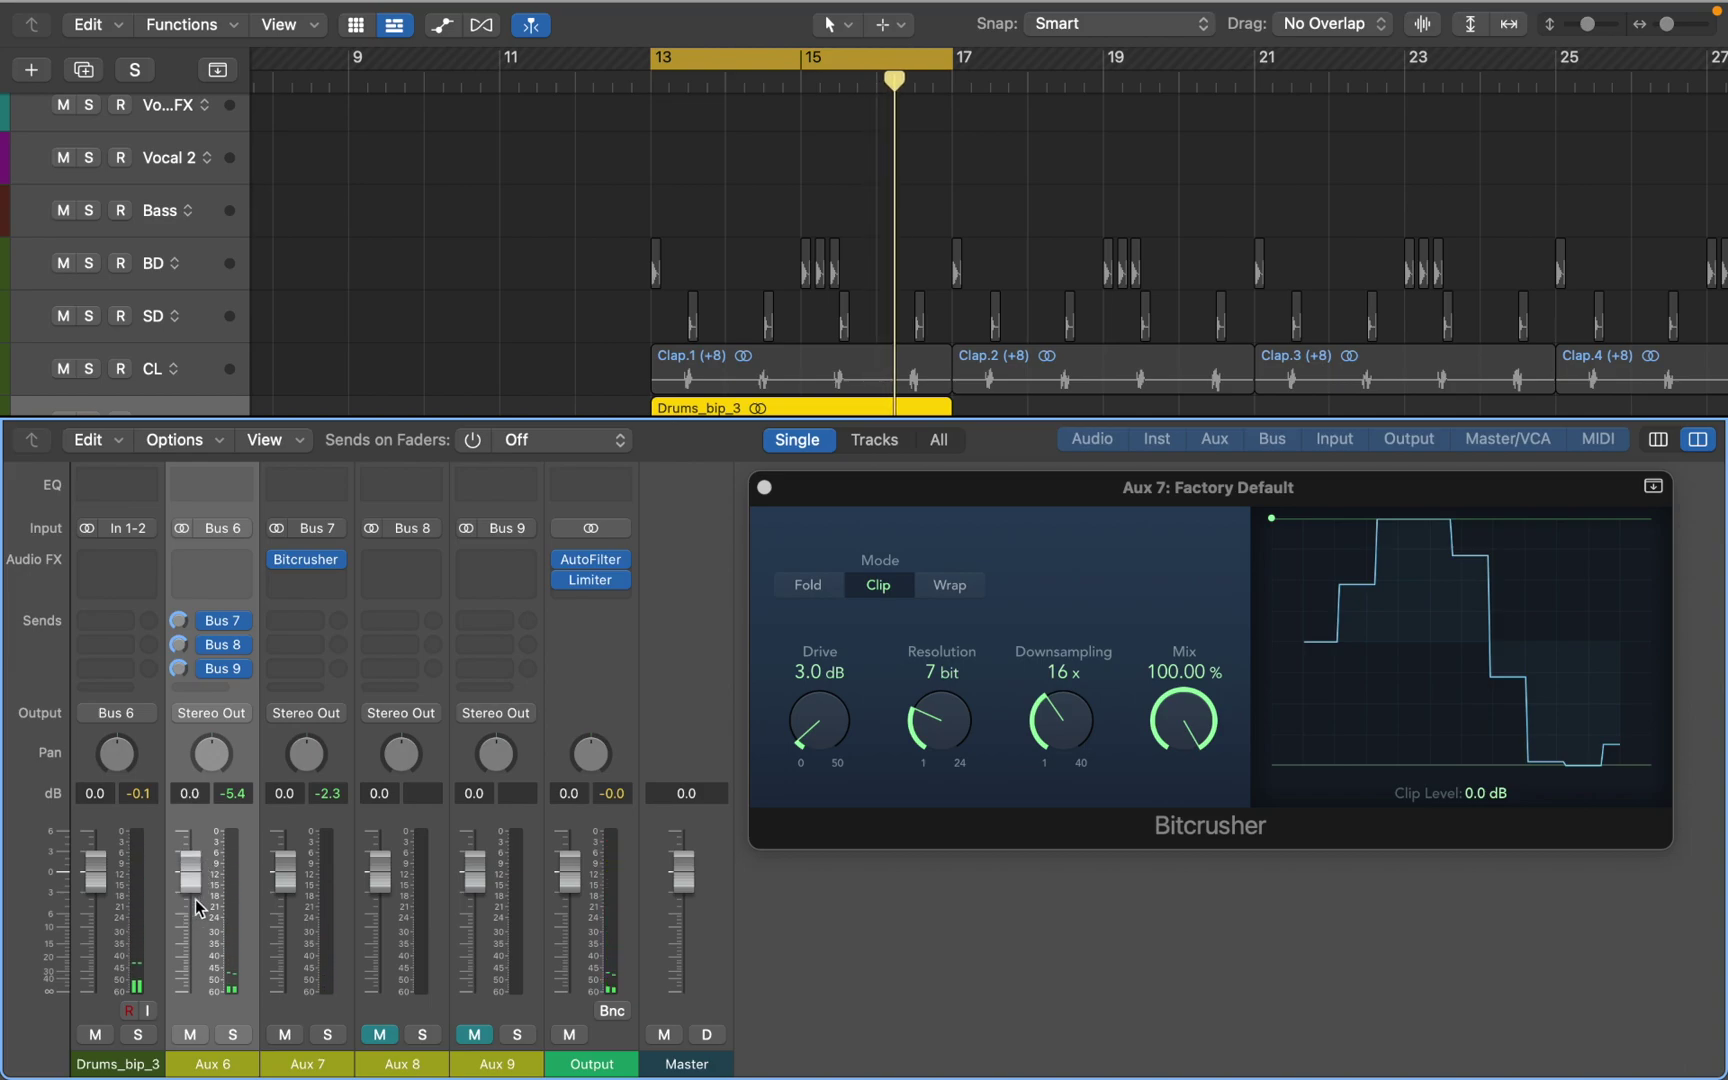
- Close the Bitcrusher and insert Space Designer on Aux 8
{"action": "left_click", "coordinate": [765, 488]}
{"action": "left_click", "coordinate": [366, 553]}
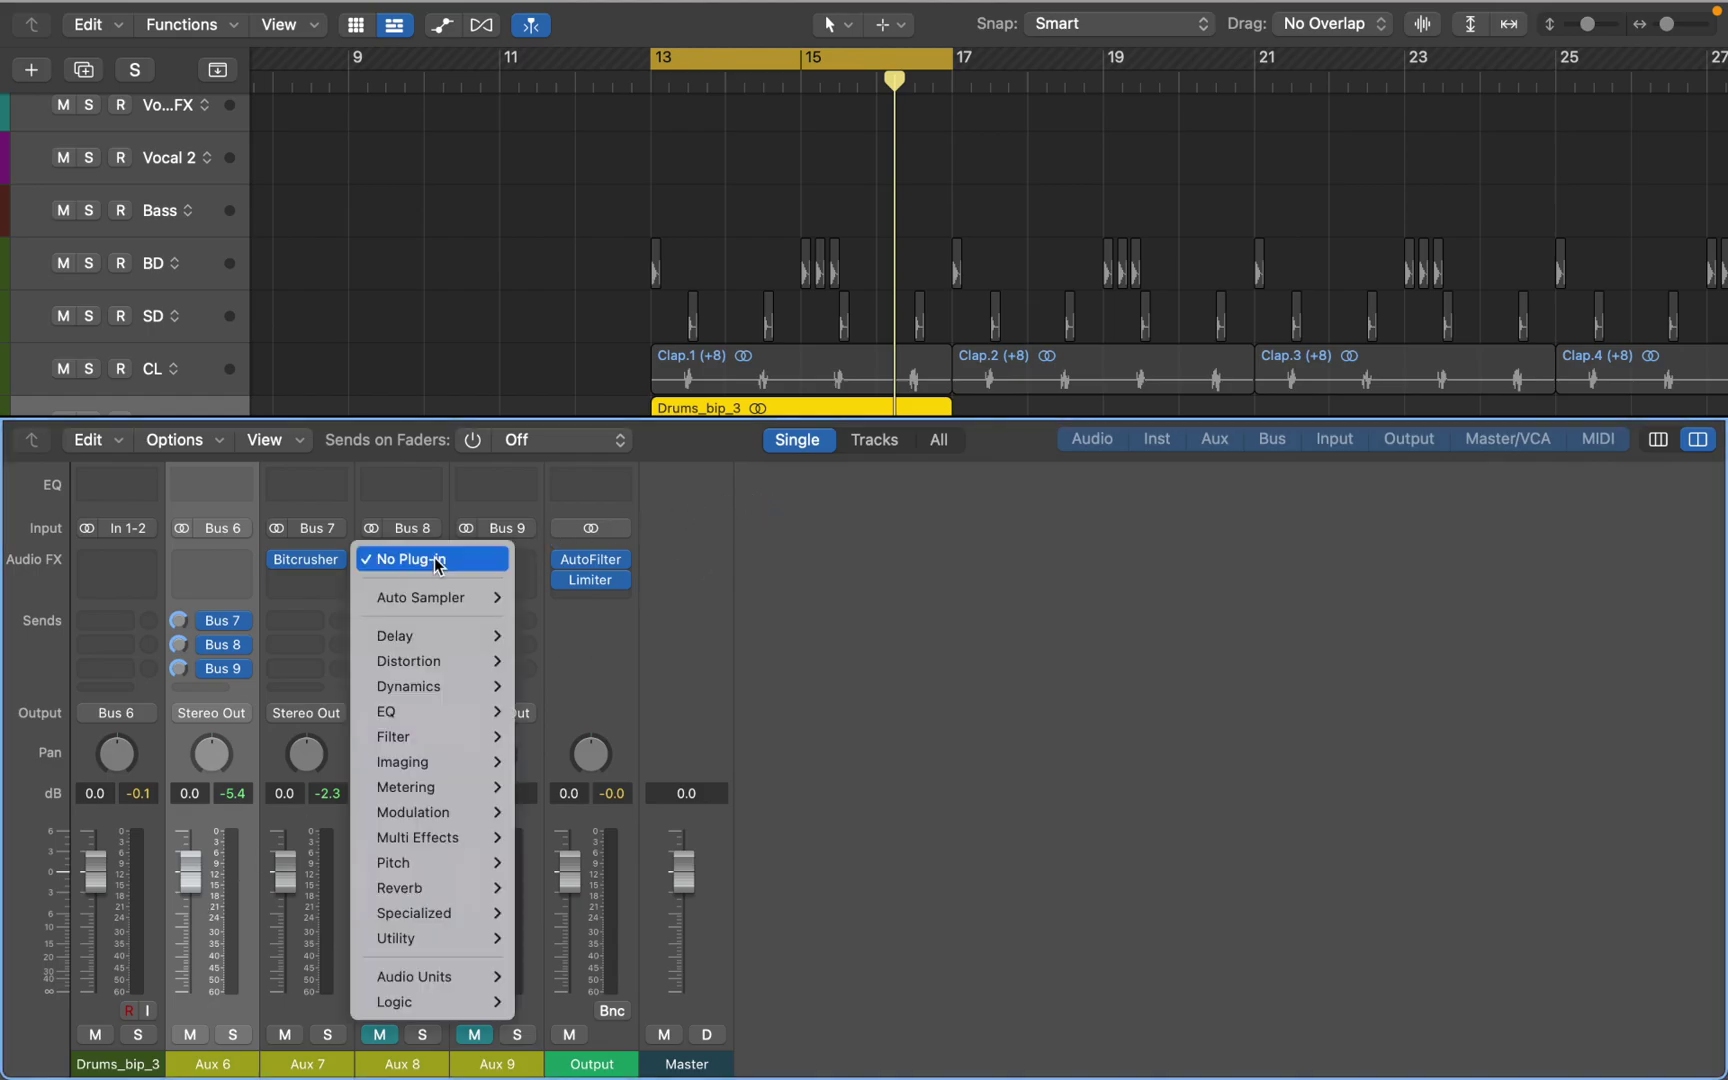
{"action": "mouse_move", "coordinate": [470, 888]}
{"action": "left_click", "coordinate": [541, 964]}
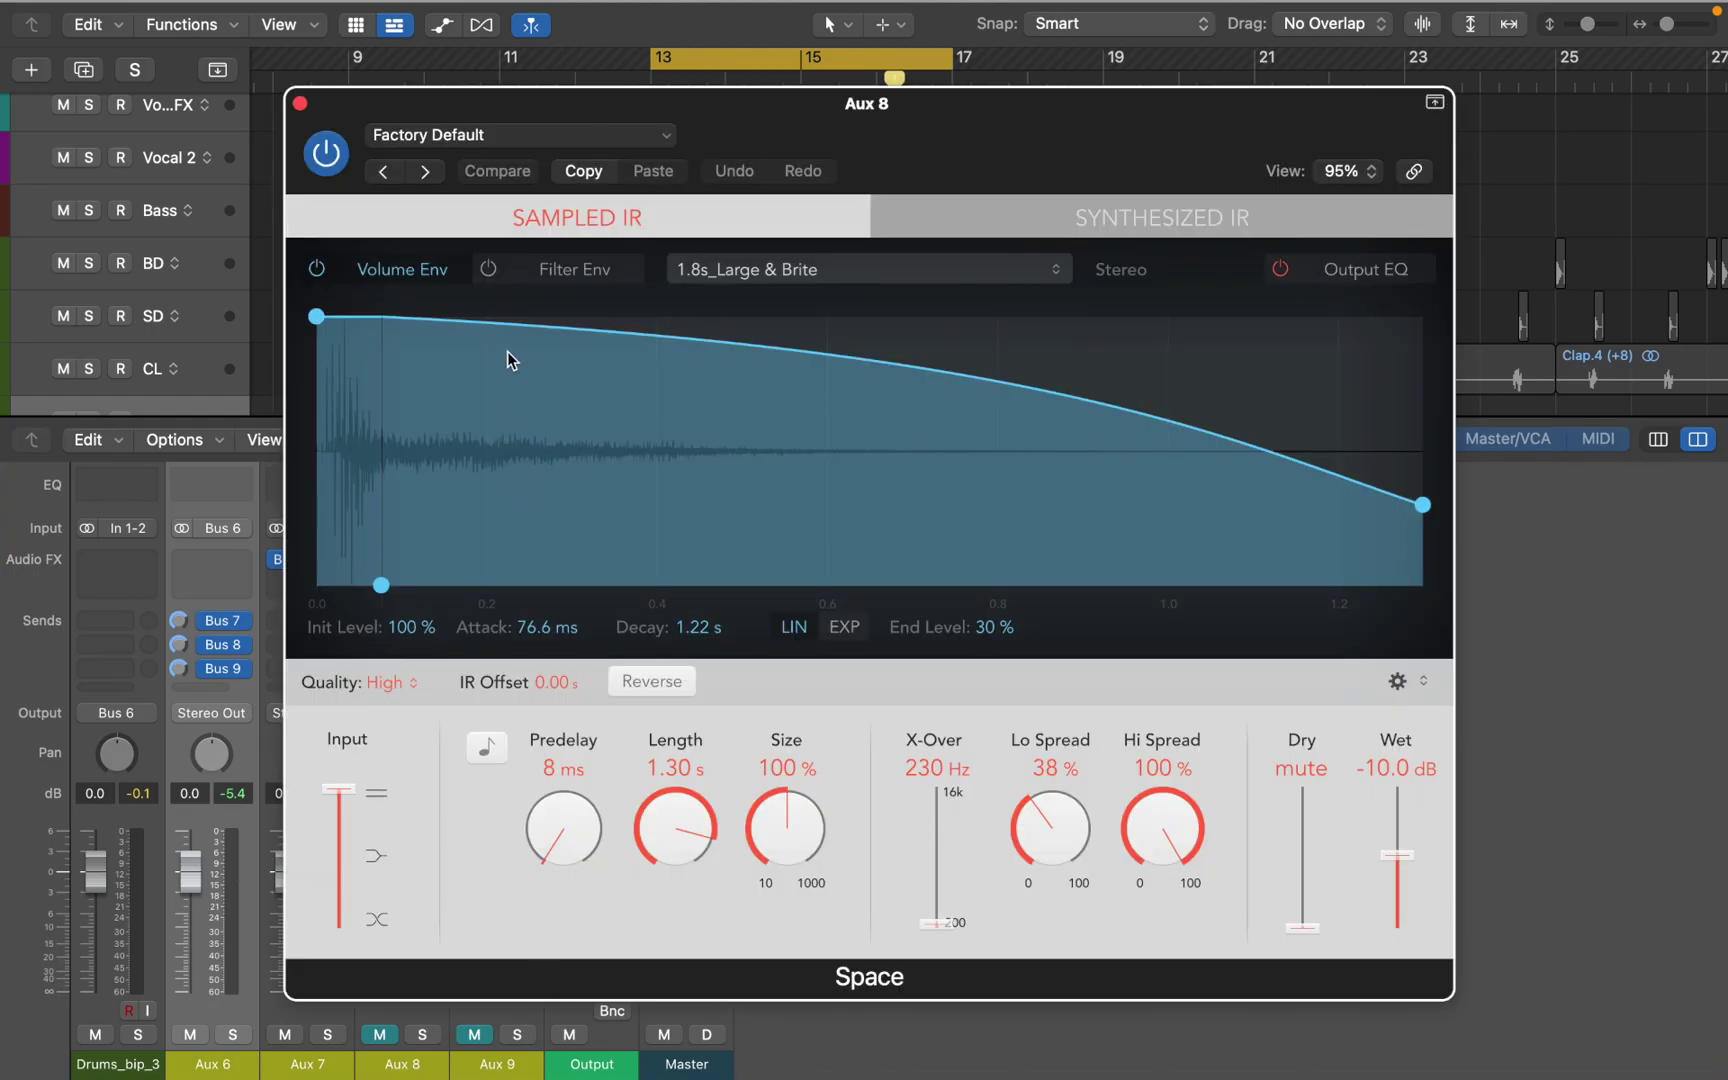
- Load the Warped Effects > Drum Transformers > Additive Static preset and close Space Designer
{"action": "left_click", "coordinate": [512, 136]}
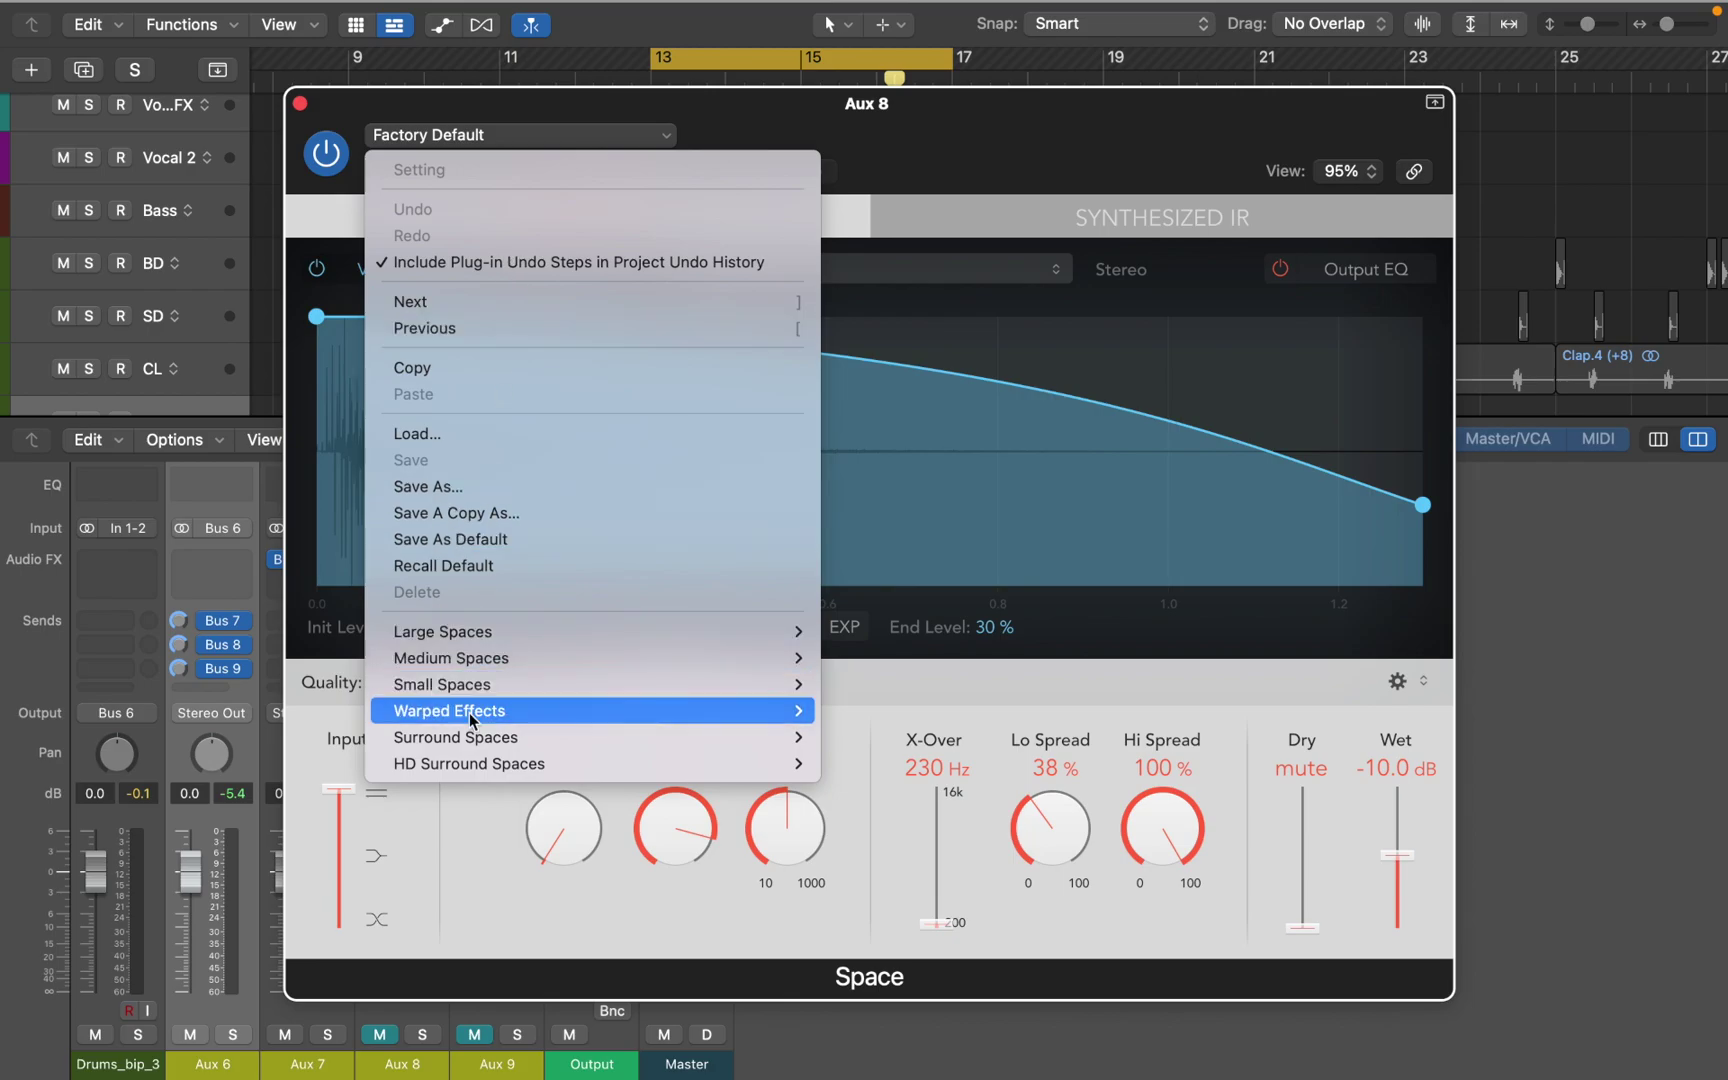
{"action": "mouse_move", "coordinate": [700, 712]}
{"action": "mouse_move", "coordinate": [878, 790]}
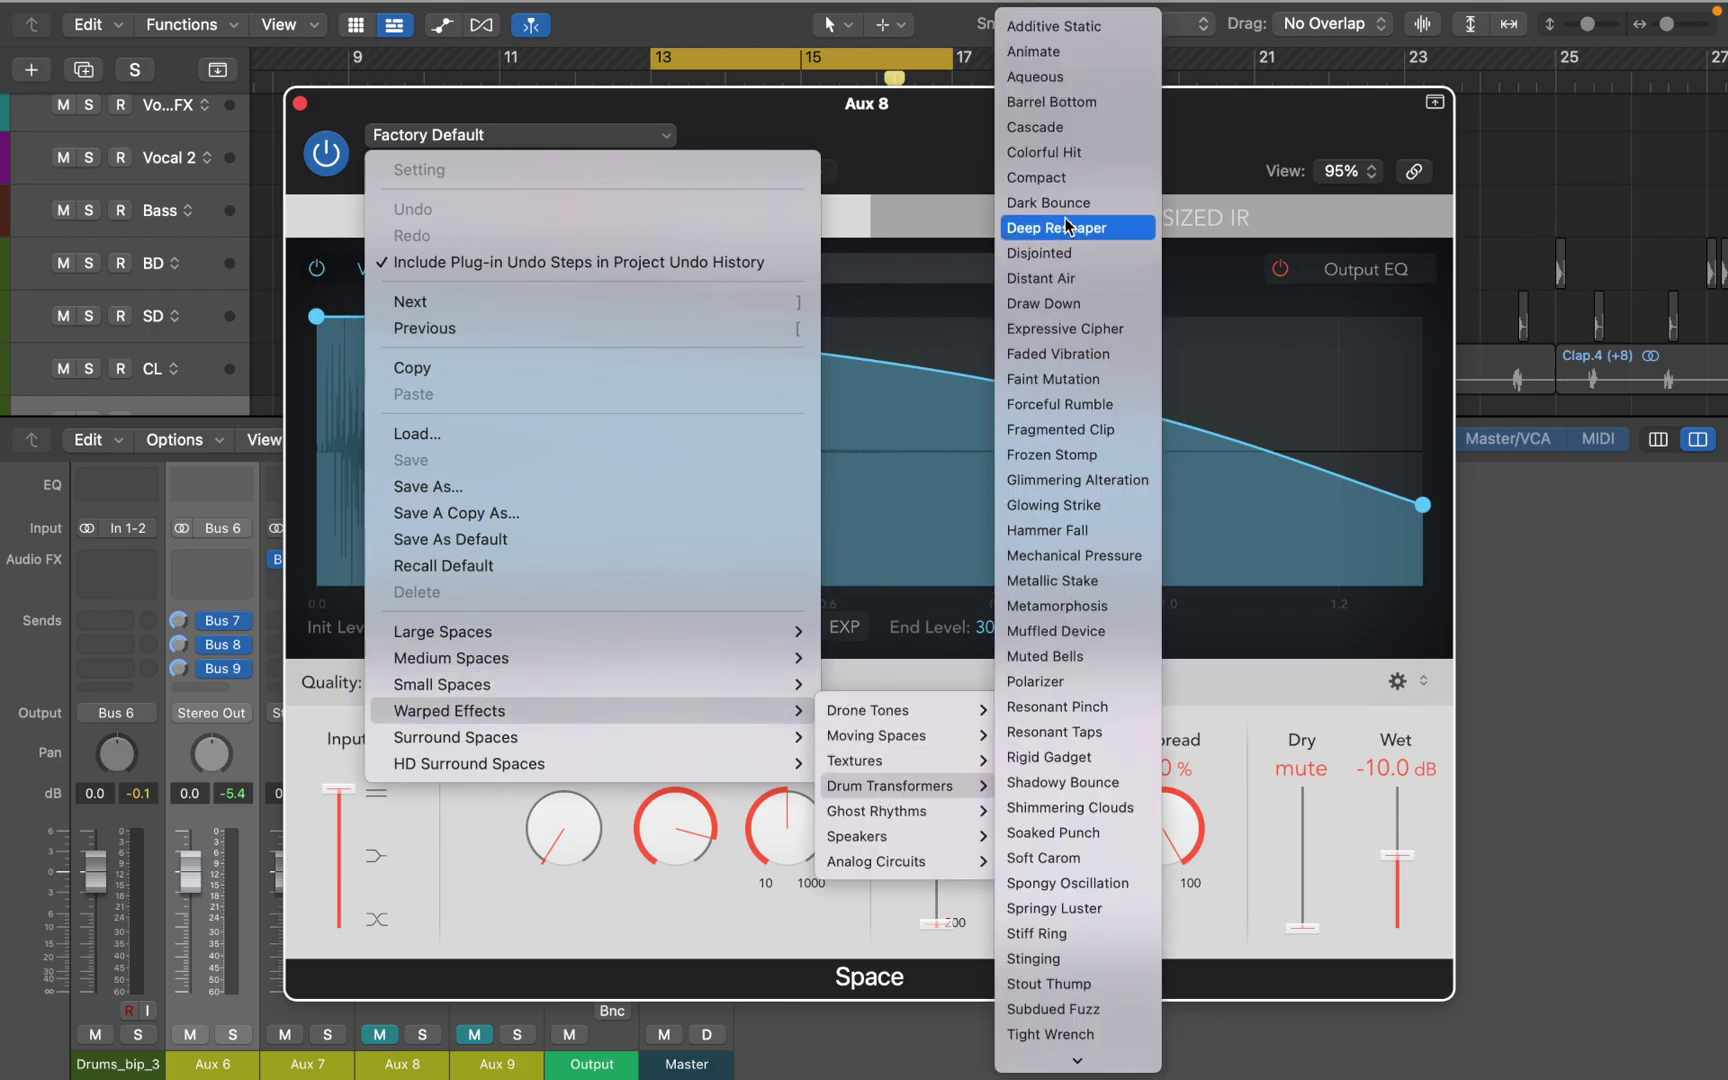
{"action": "left_click", "coordinate": [1045, 28]}
{"action": "key", "text": "super+w"}
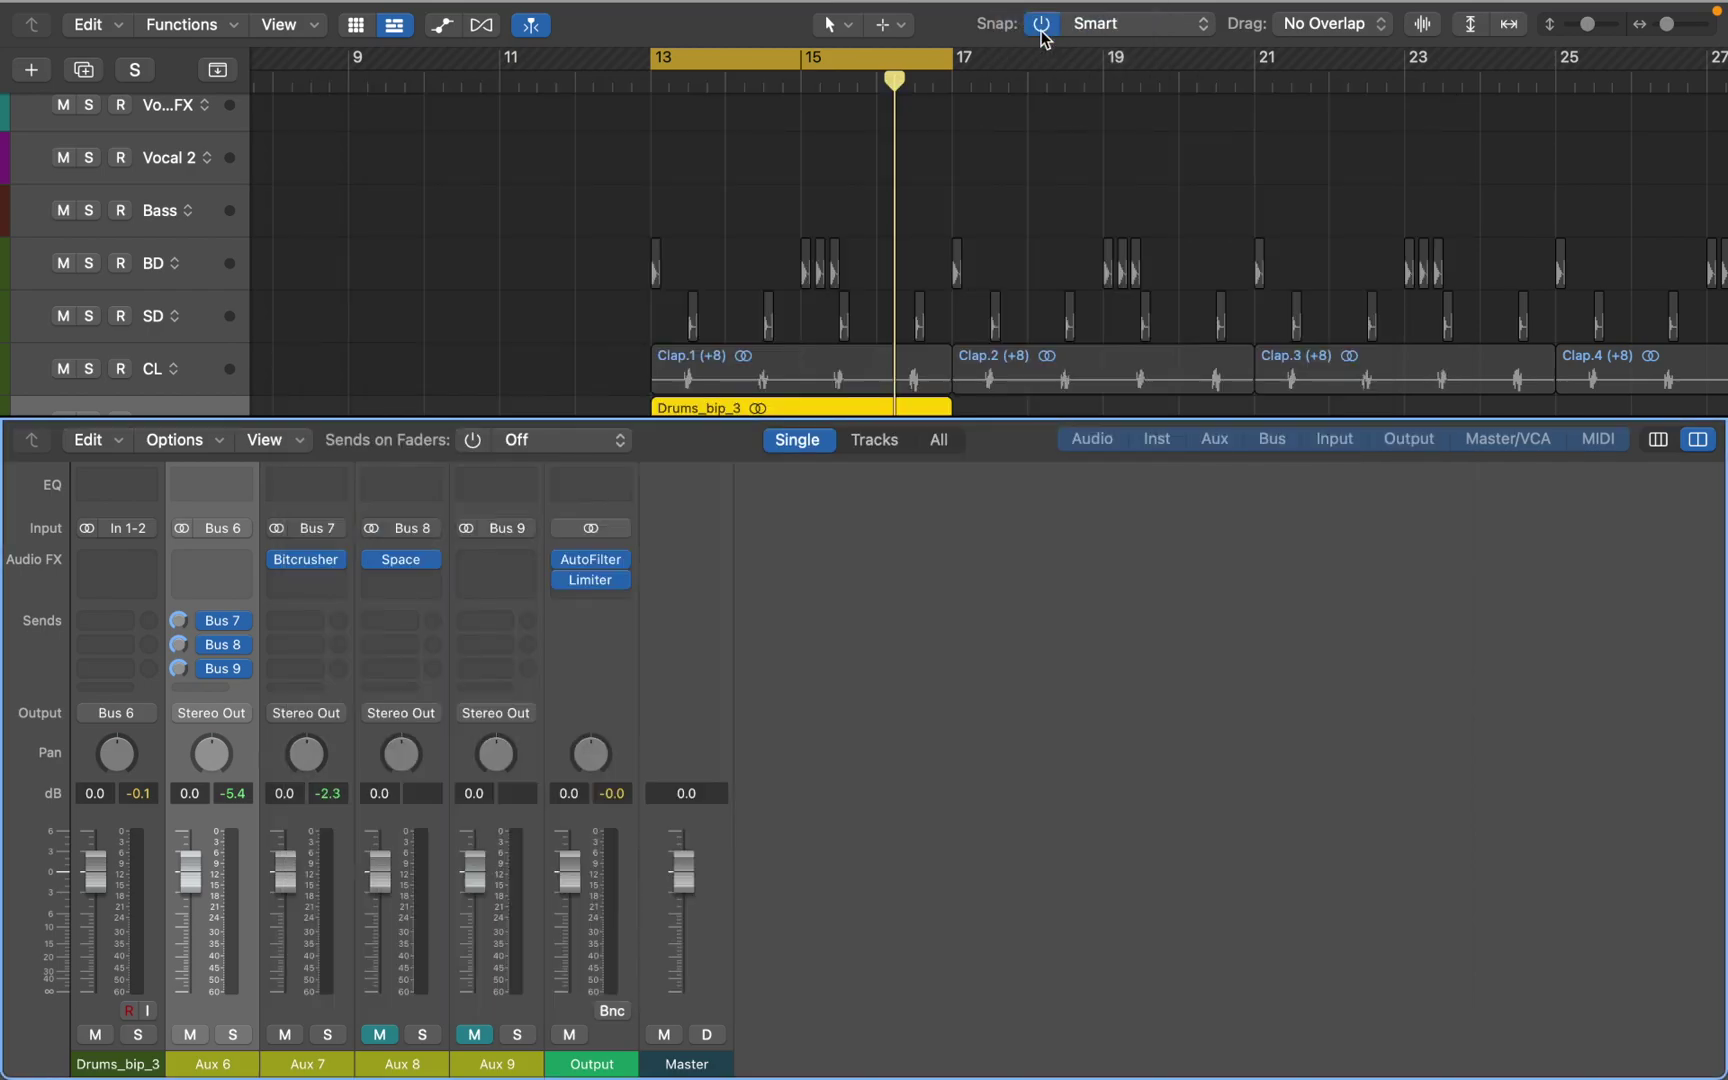
- Audition Aux 8 alone, set it to -6.8 dB, then mute it and unmute Aux 9
{"action": "left_click", "coordinate": [380, 1034]}
{"action": "left_click", "coordinate": [288, 1036]}
{"action": "key", "text": "space"}
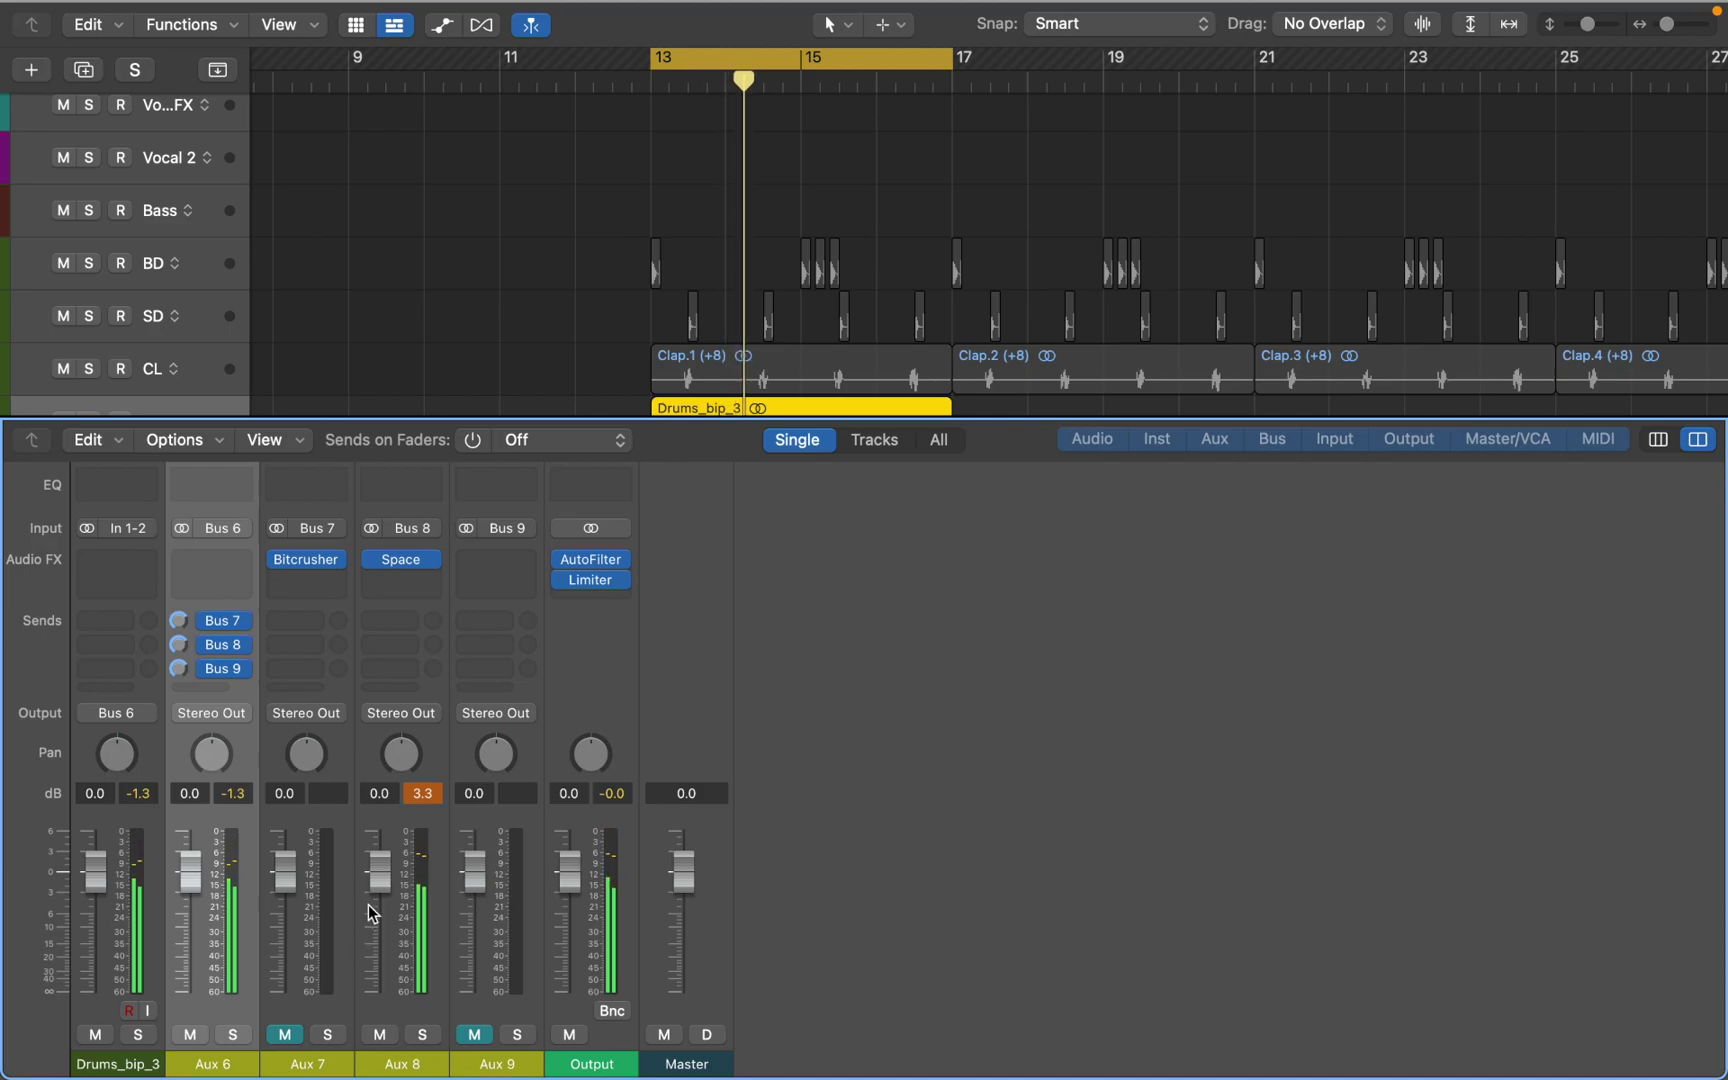
{"action": "left_click_drag", "start_coordinate": [380, 872], "coordinate": [380, 916]}
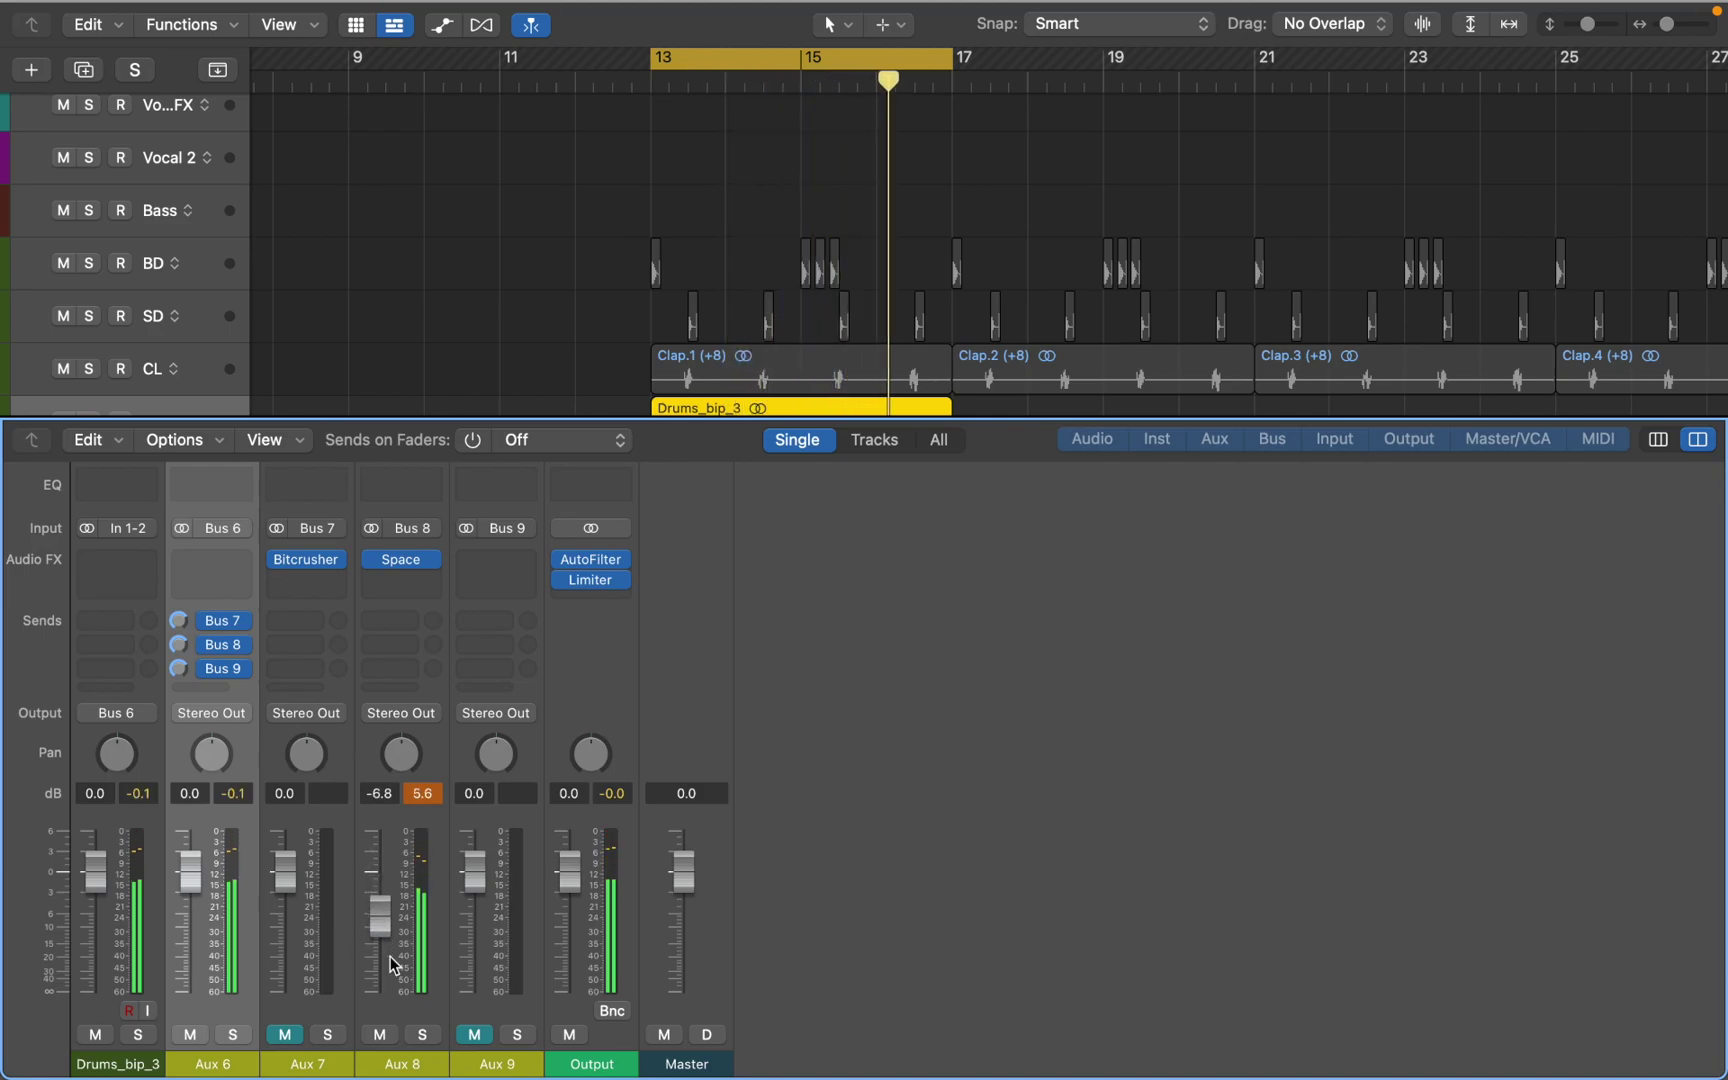
{"action": "key", "text": "space"}
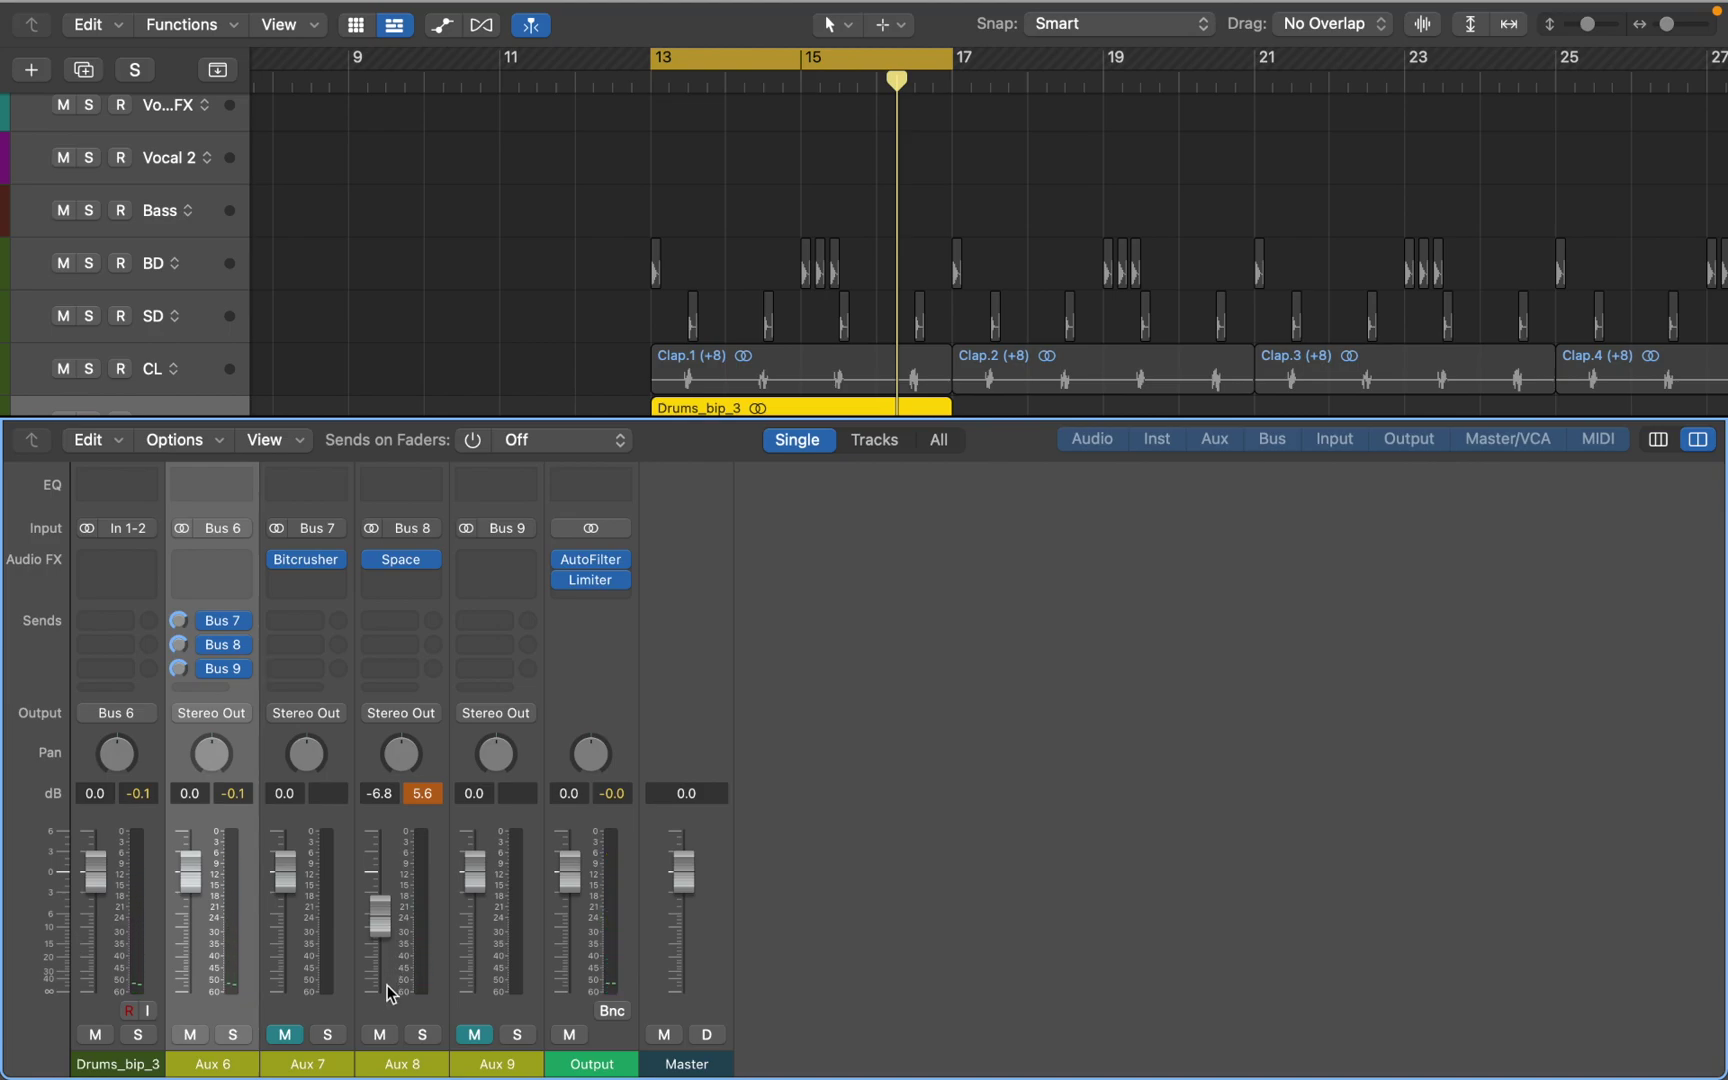
{"action": "left_click", "coordinate": [381, 1034]}
{"action": "left_click", "coordinate": [472, 1034]}
- Insert Multi Effects > Step FX on Aux 9, load the Warped > Lunar Walk preset, and close it
{"action": "left_click", "coordinate": [500, 560]}
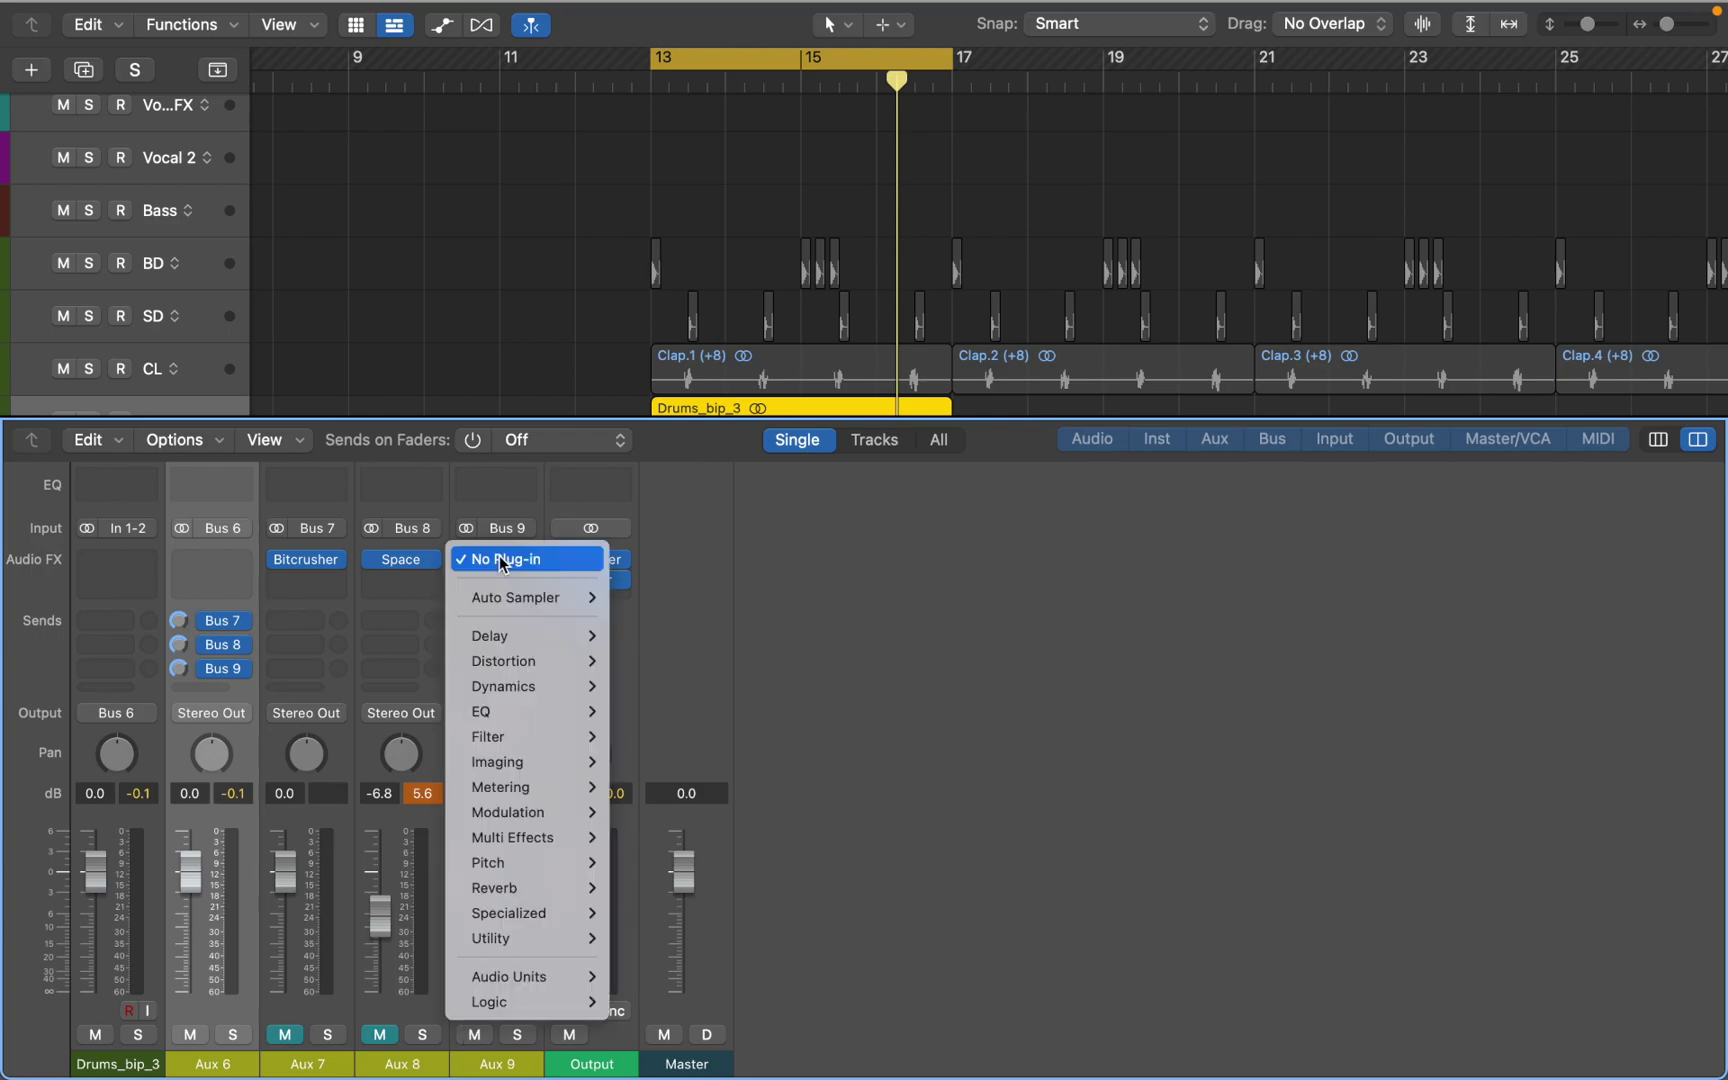
{"action": "mouse_move", "coordinate": [512, 843]}
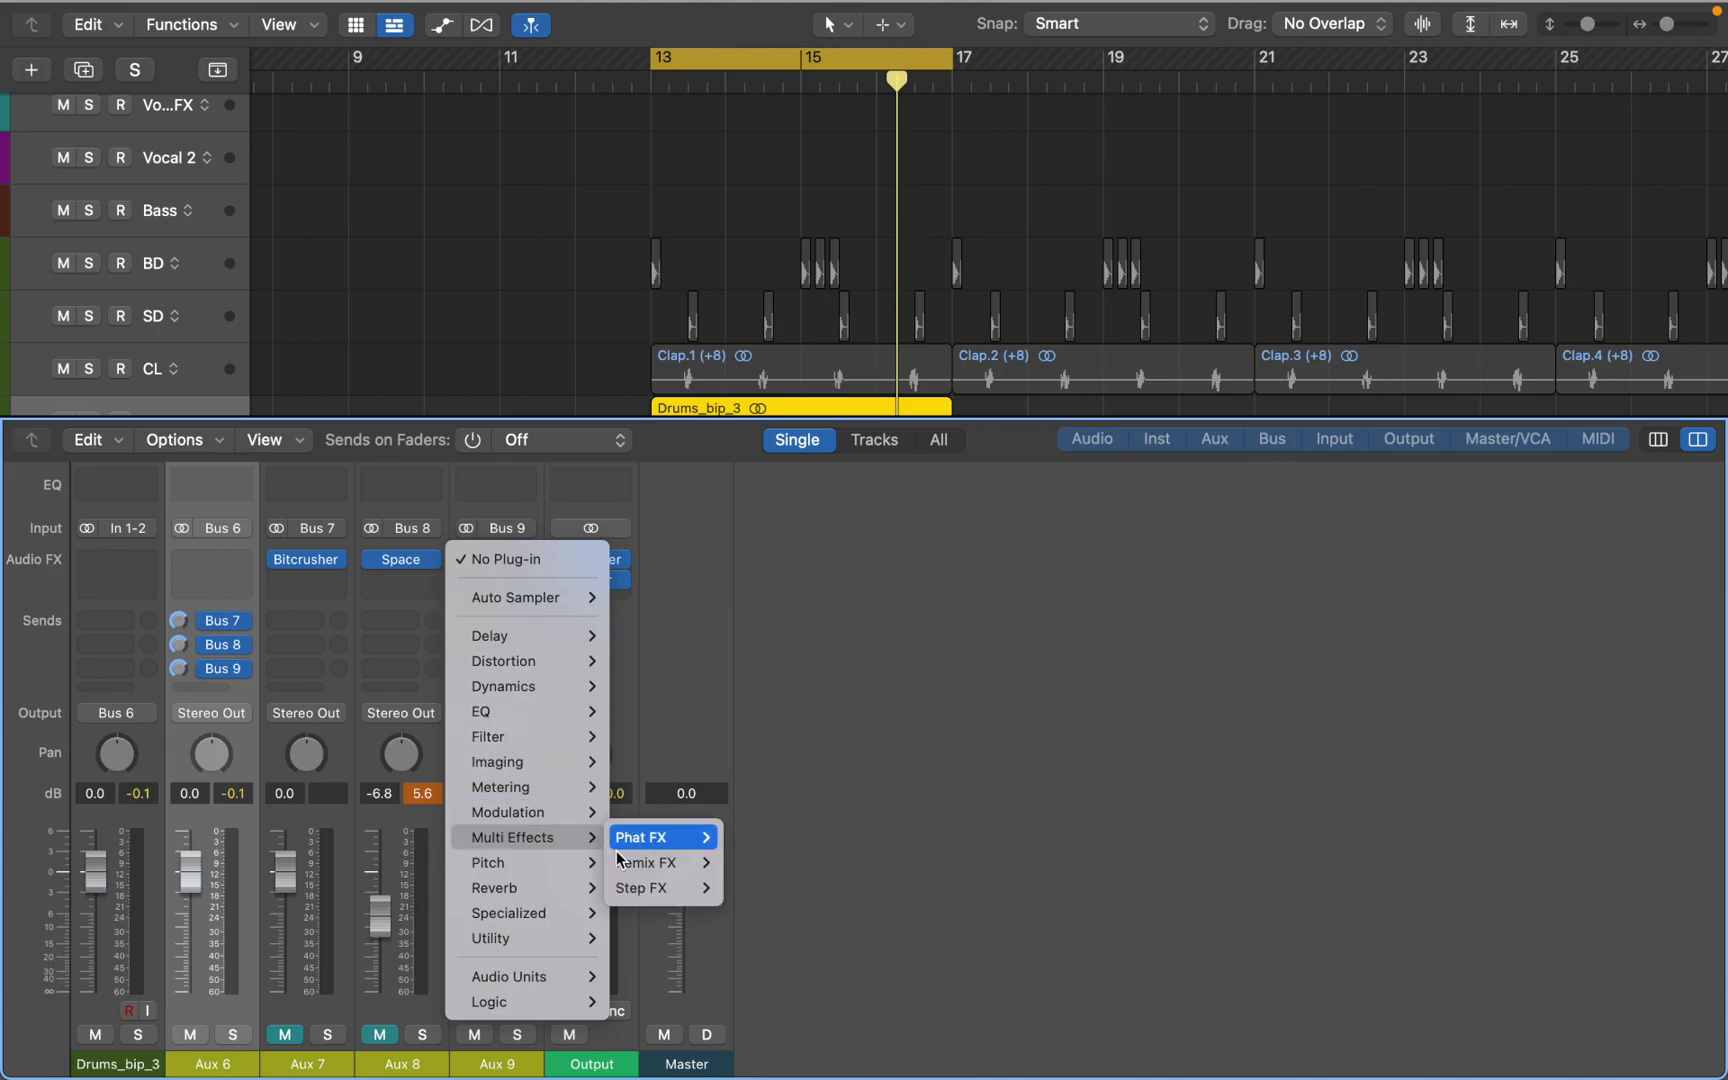
{"action": "left_click", "coordinate": [632, 888]}
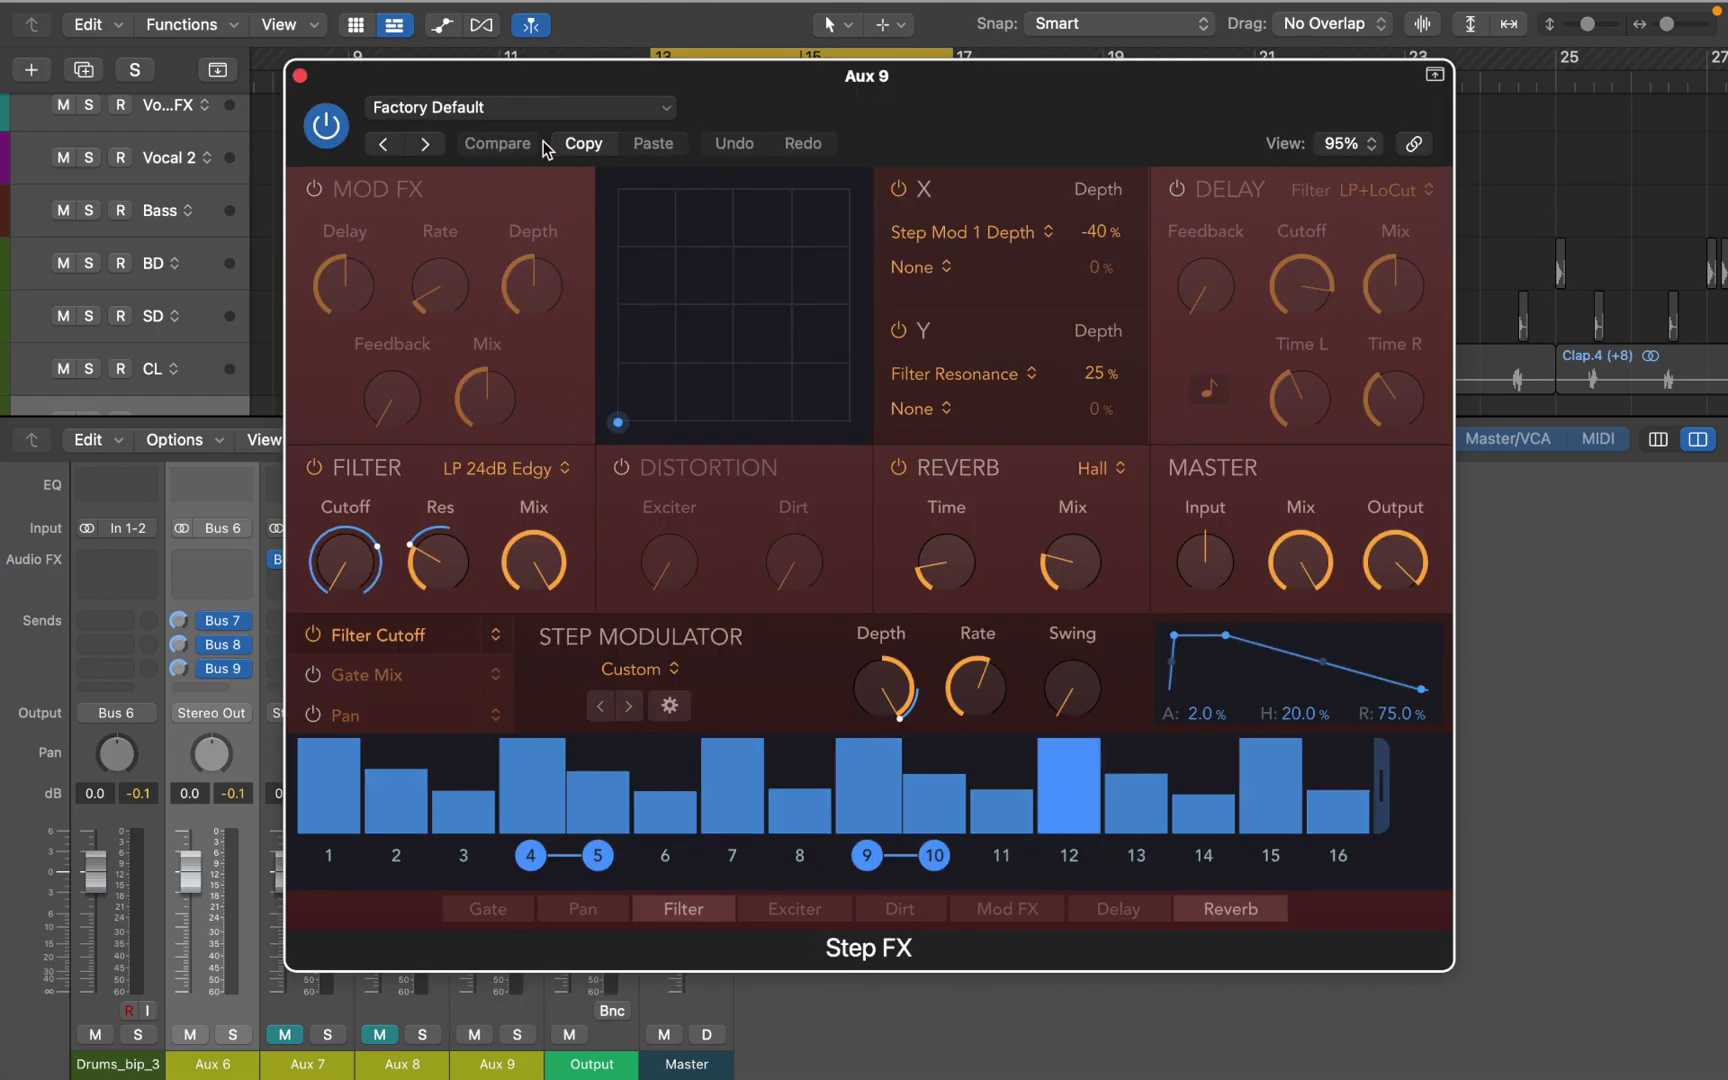
{"action": "left_click", "coordinate": [541, 109]}
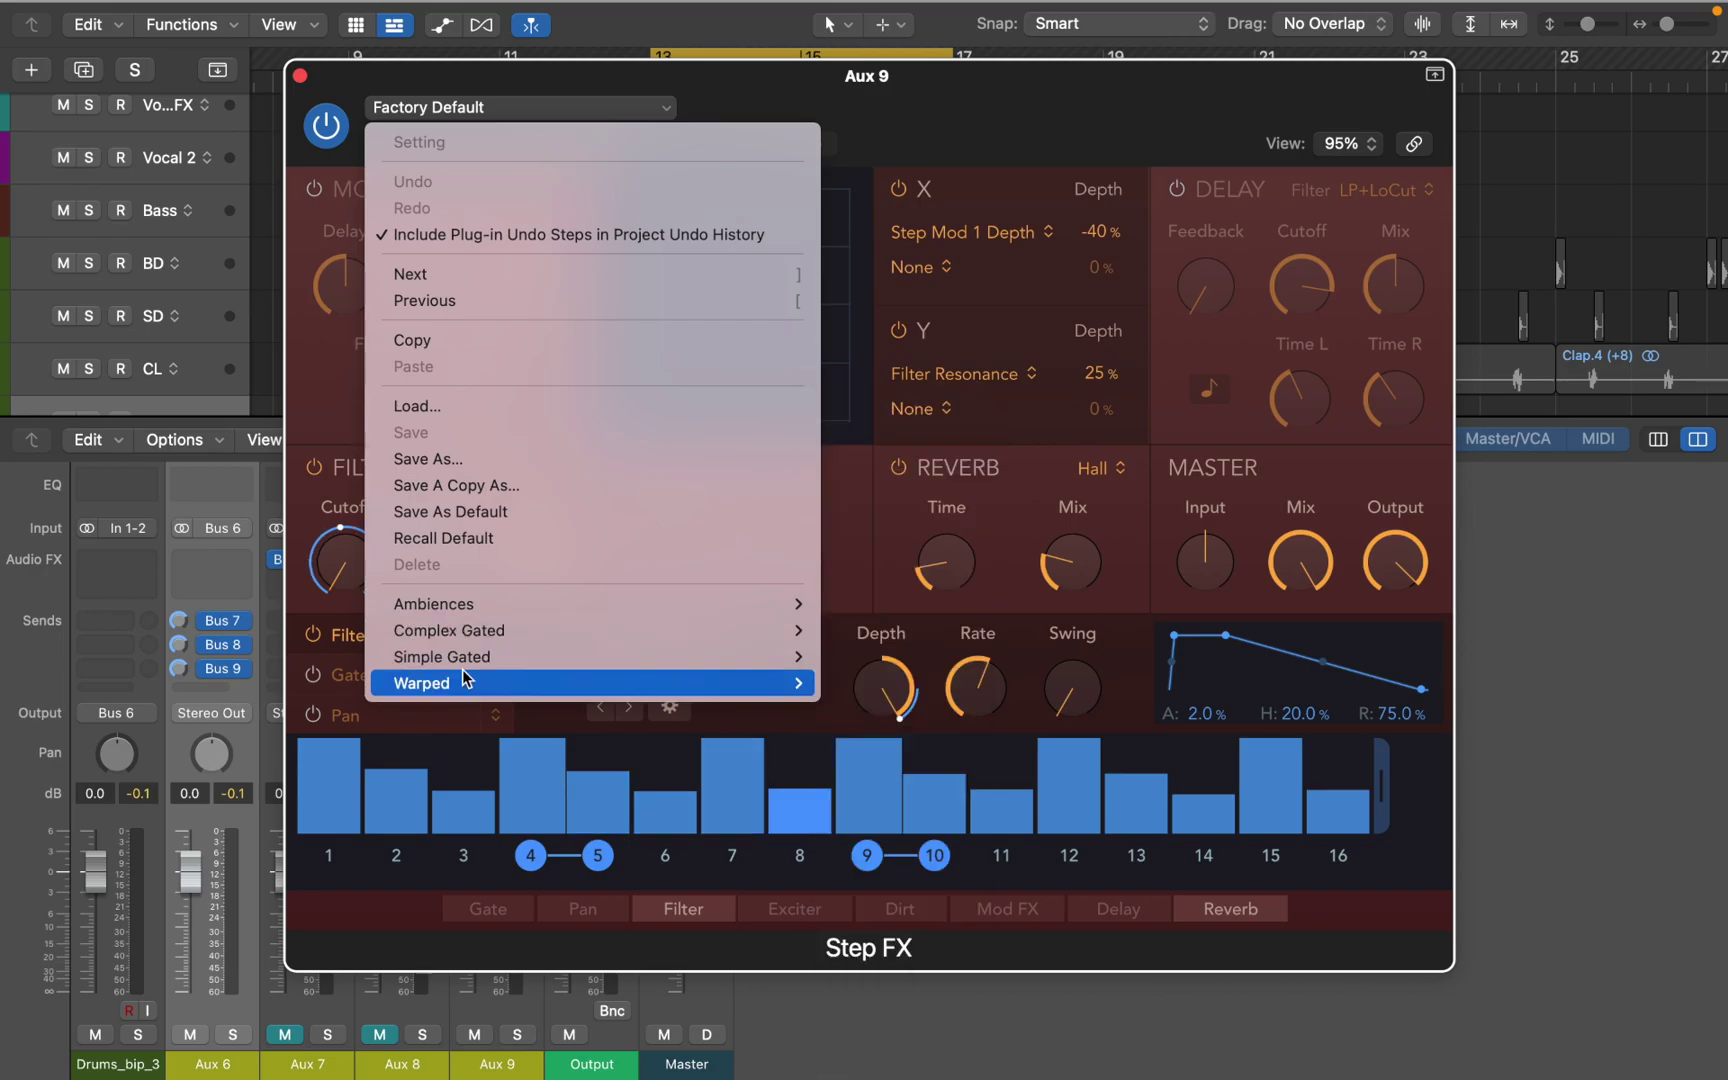
{"action": "mouse_move", "coordinate": [462, 674]}
{"action": "left_click", "coordinate": [860, 783]}
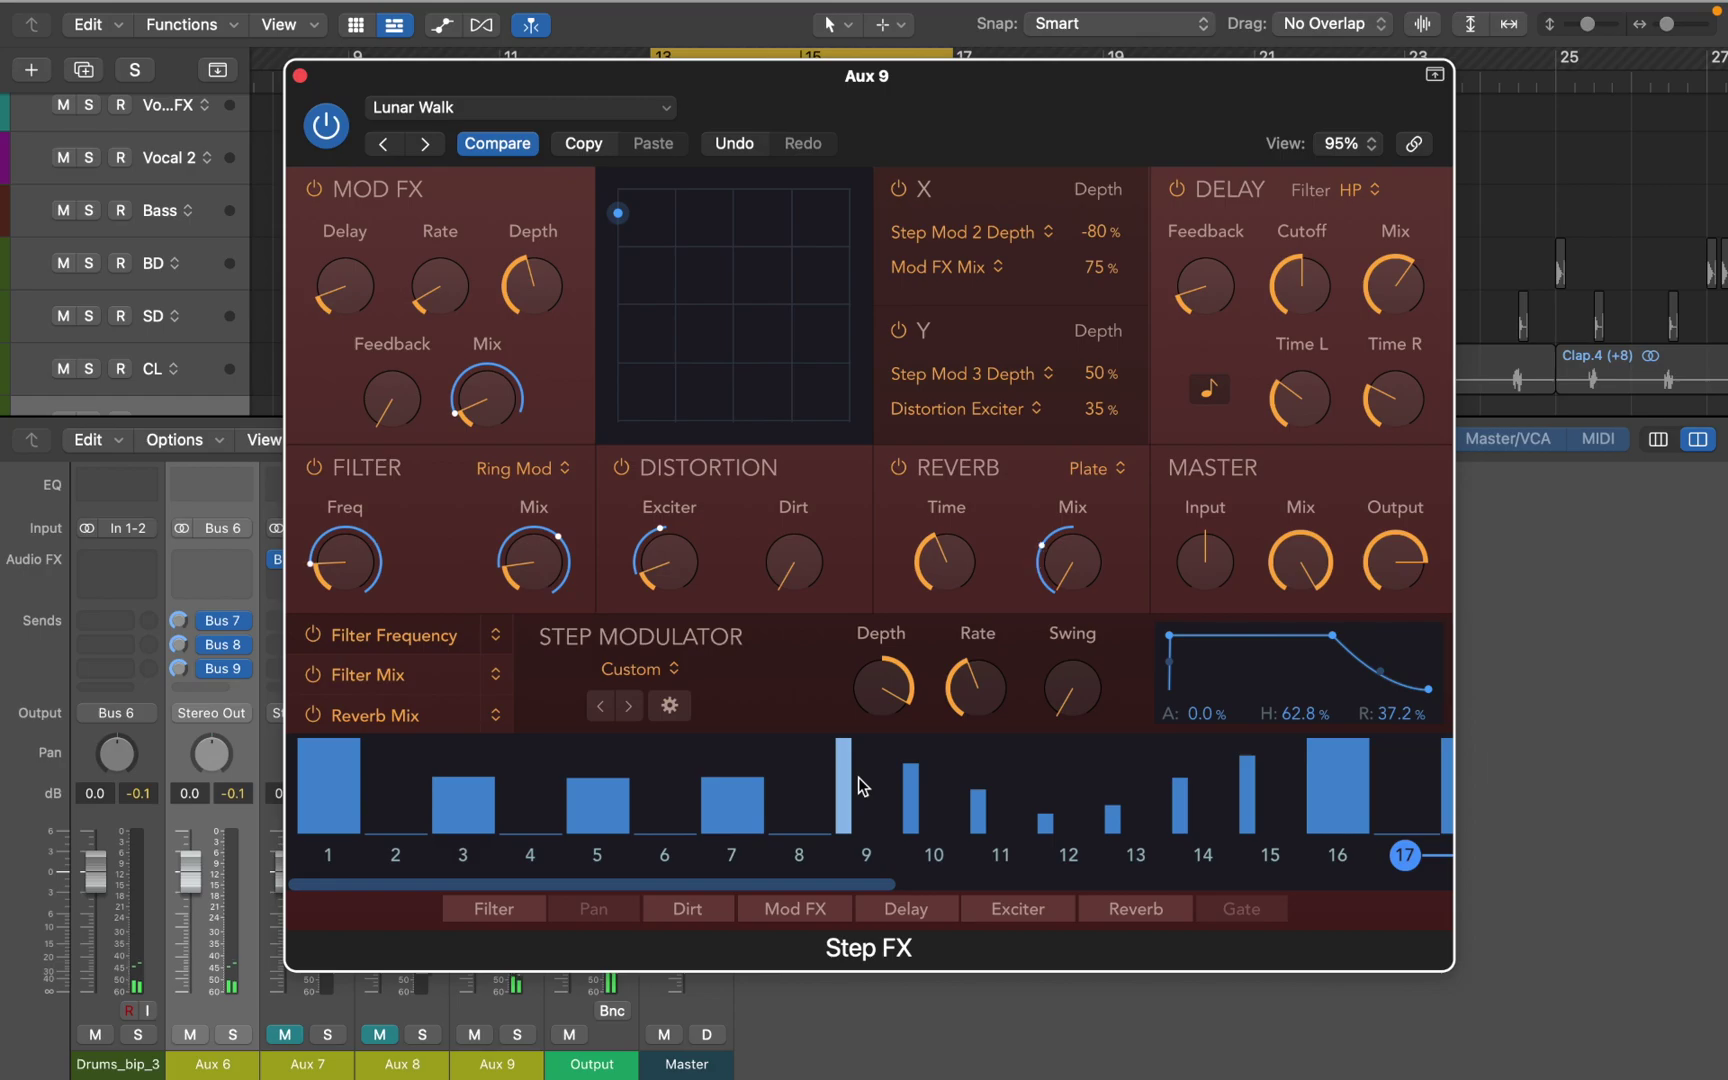
{"action": "key", "text": "super+w"}
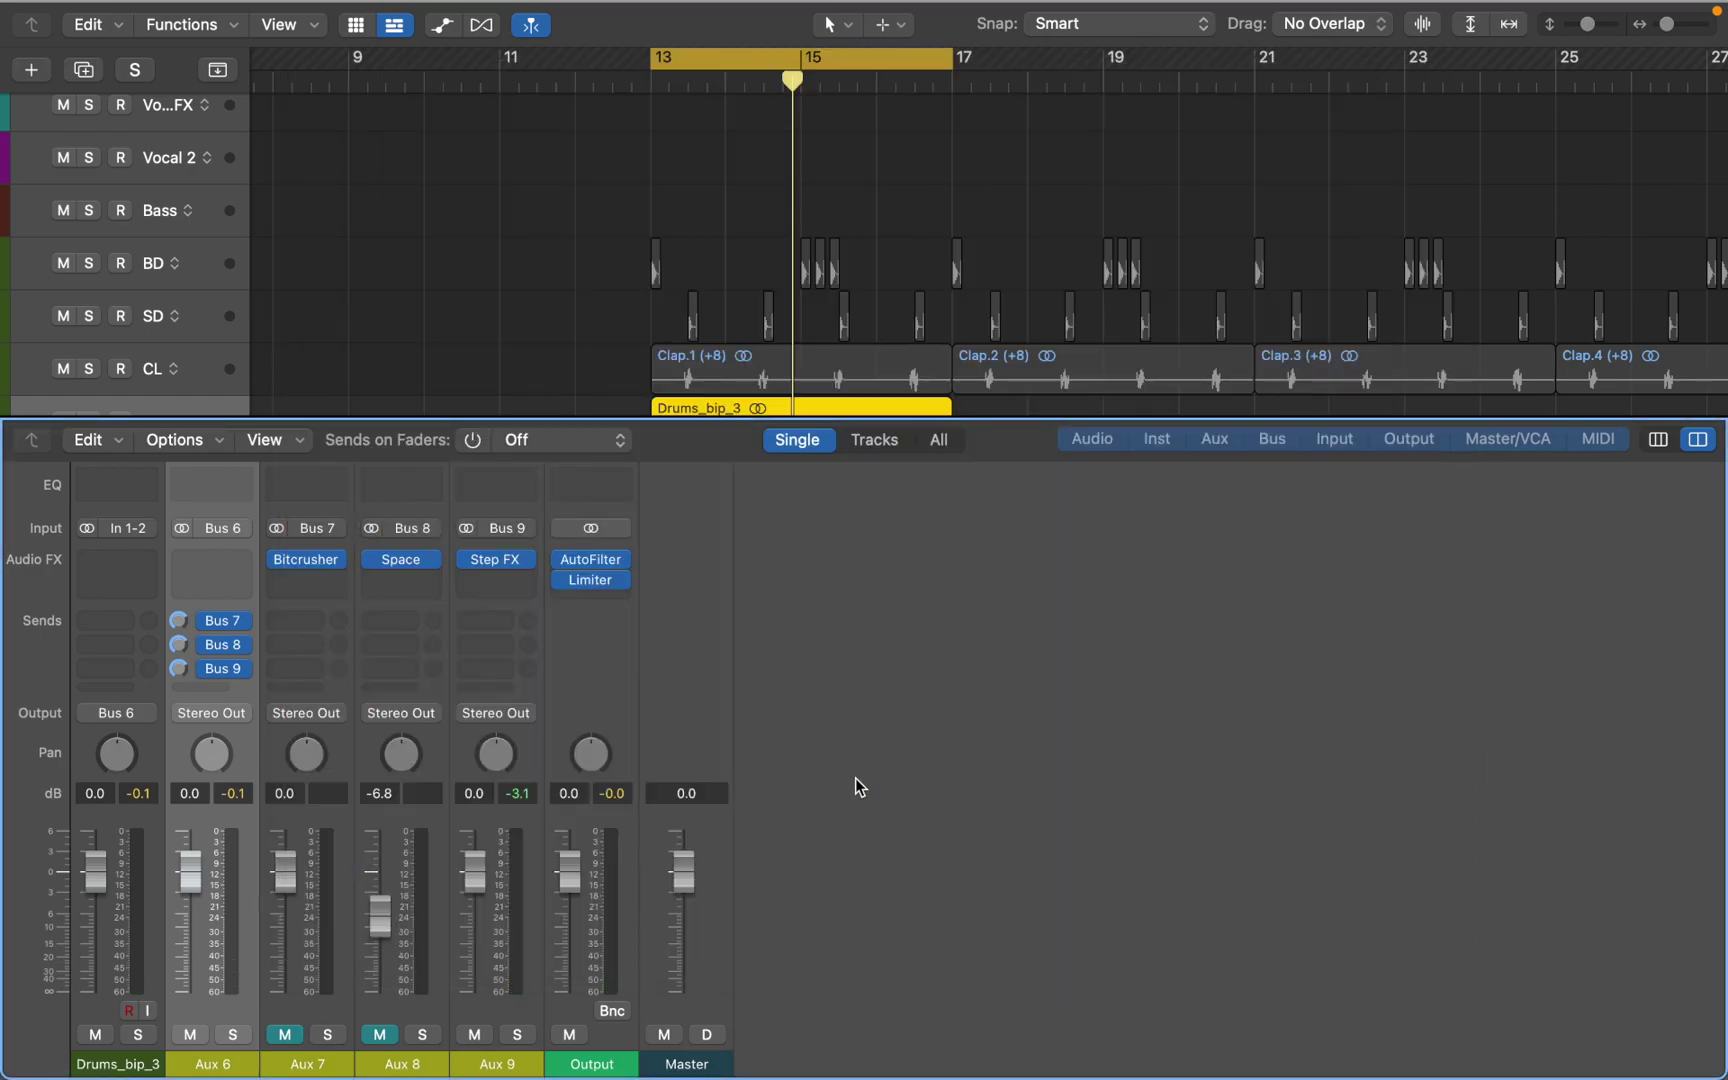
- While playing, pan Aux 8 to -12 and set Aux 8 -15.4 dB, Aux 9 -9.6 dB, Aux 7 -3.9 dB
{"action": "key", "text": "space"}
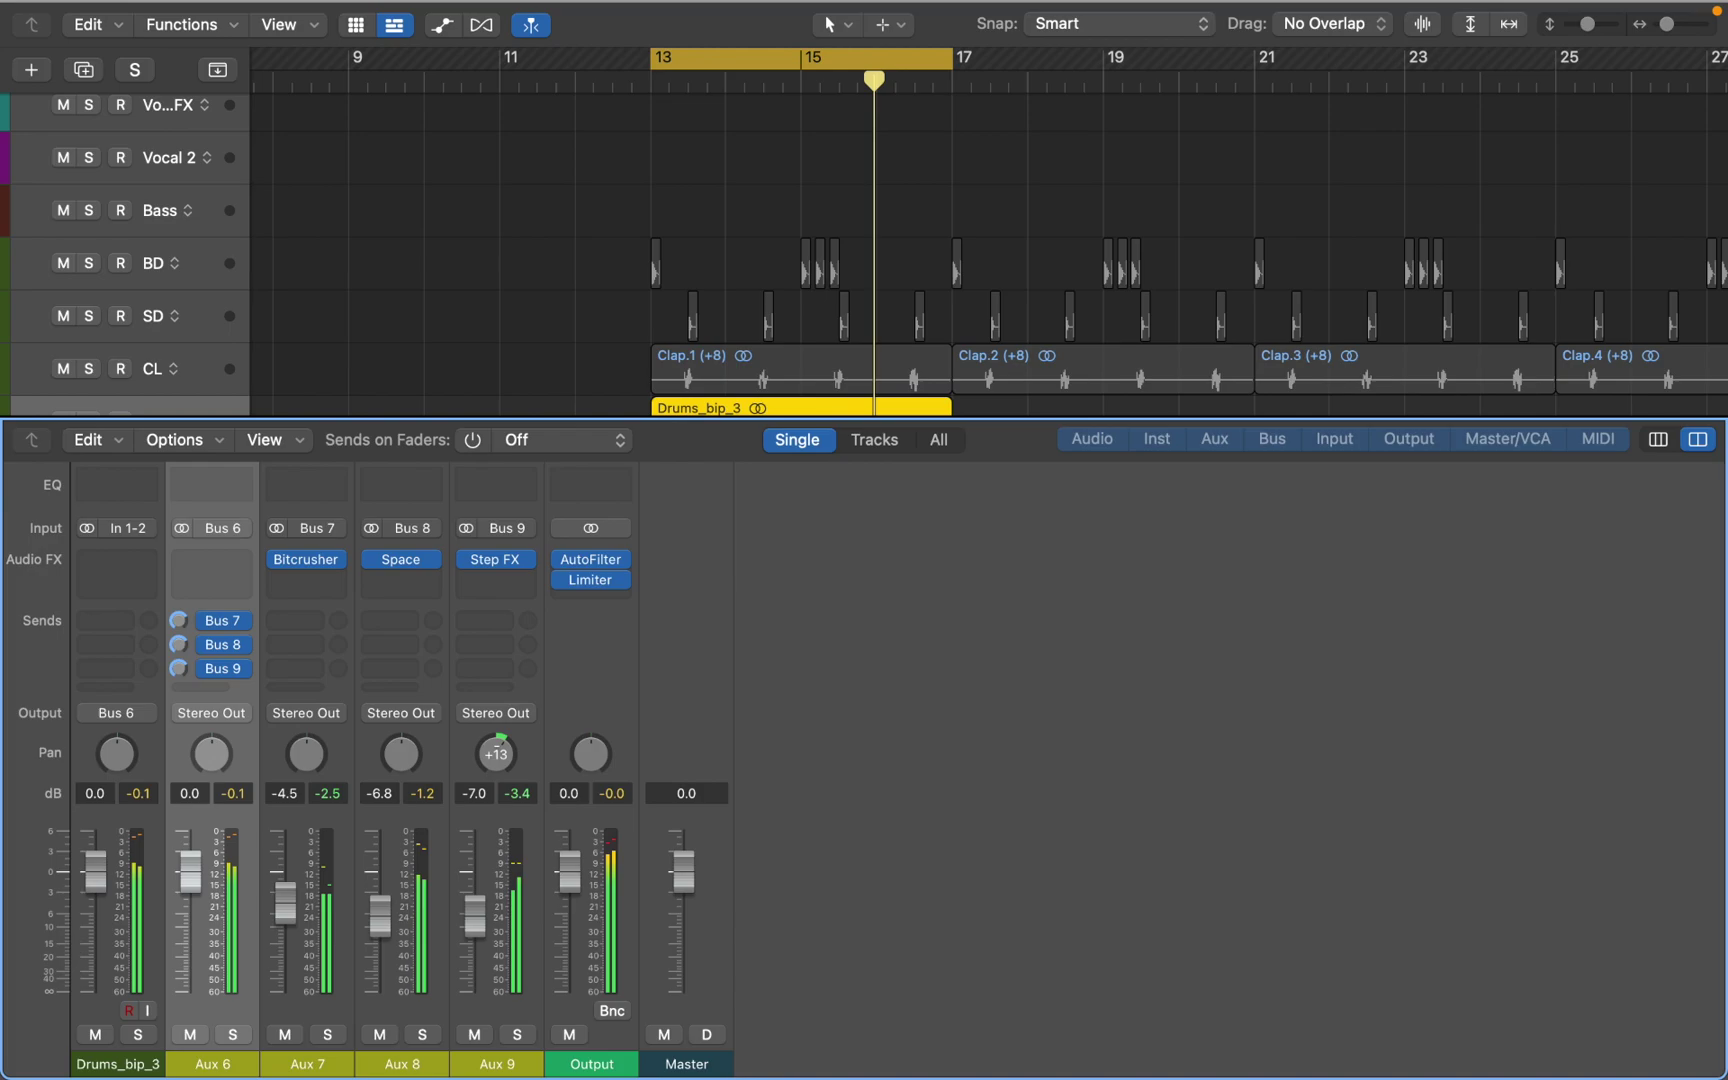
{"action": "left_click_drag", "start_coordinate": [400, 760], "coordinate": [400, 773]}
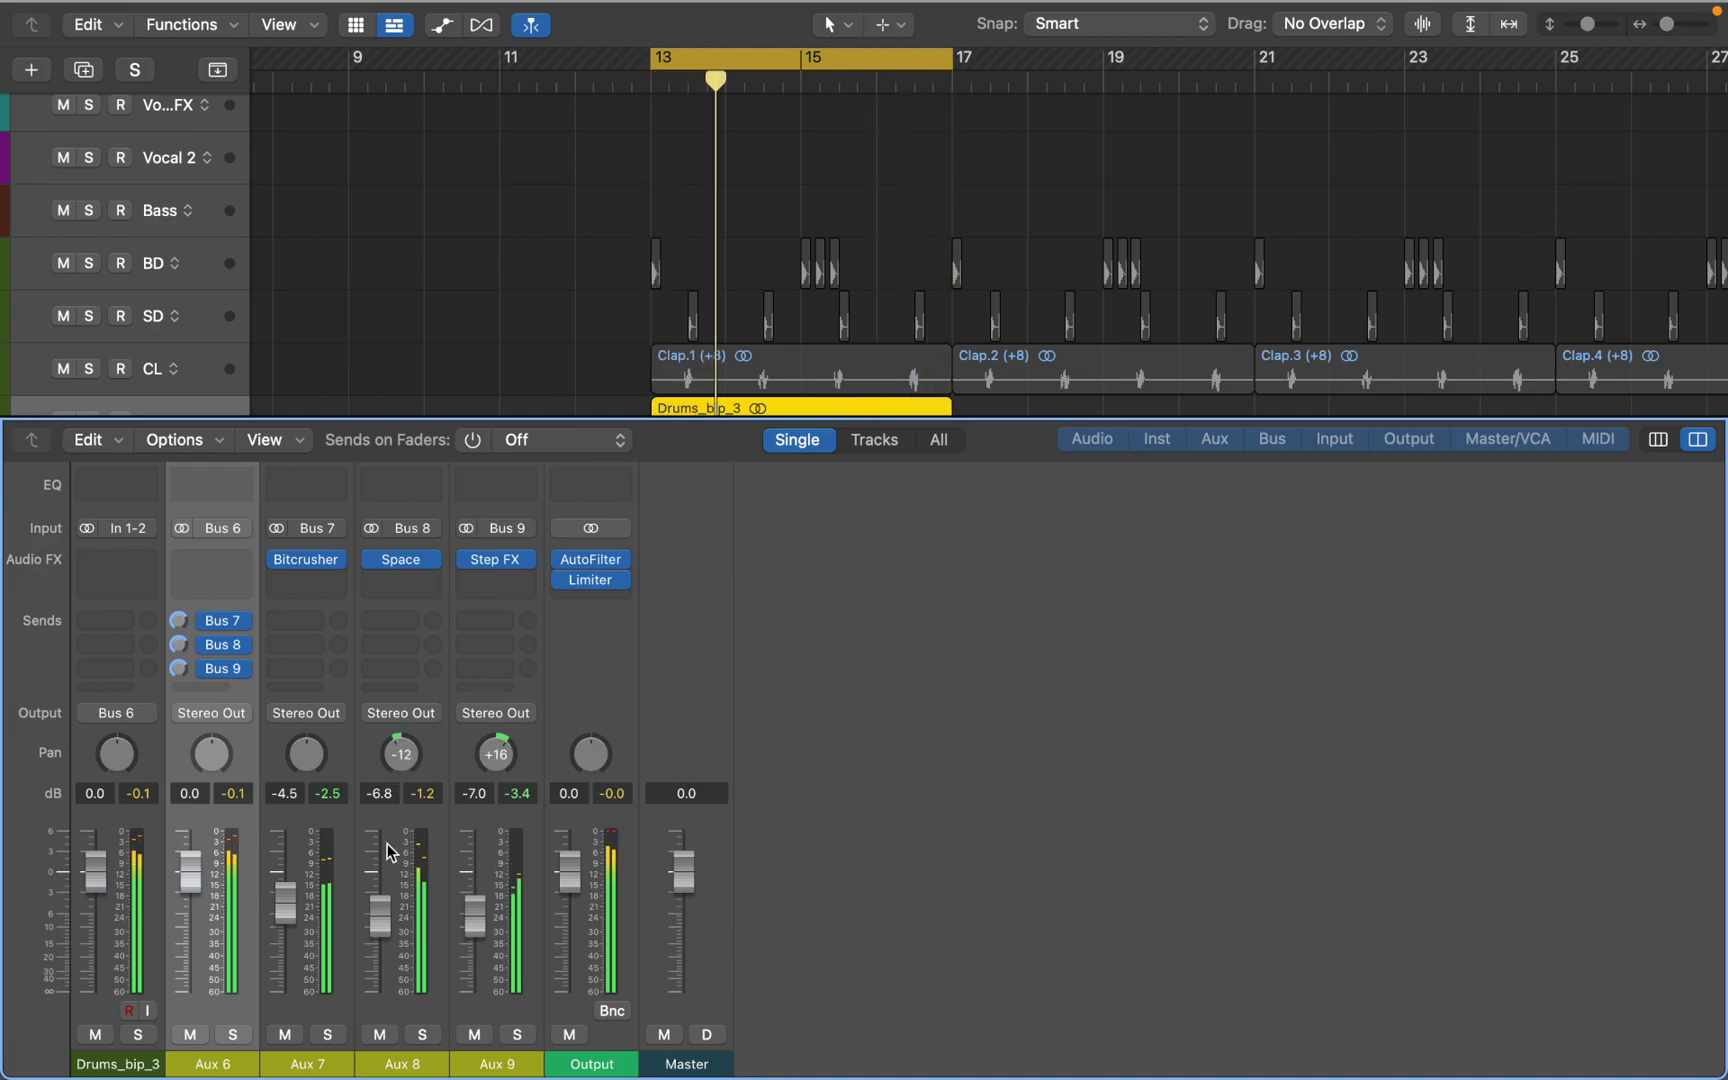
{"action": "left_click_drag", "start_coordinate": [390, 852], "coordinate": [377, 942]}
{"action": "left_click_drag", "start_coordinate": [475, 915], "coordinate": [475, 925]}
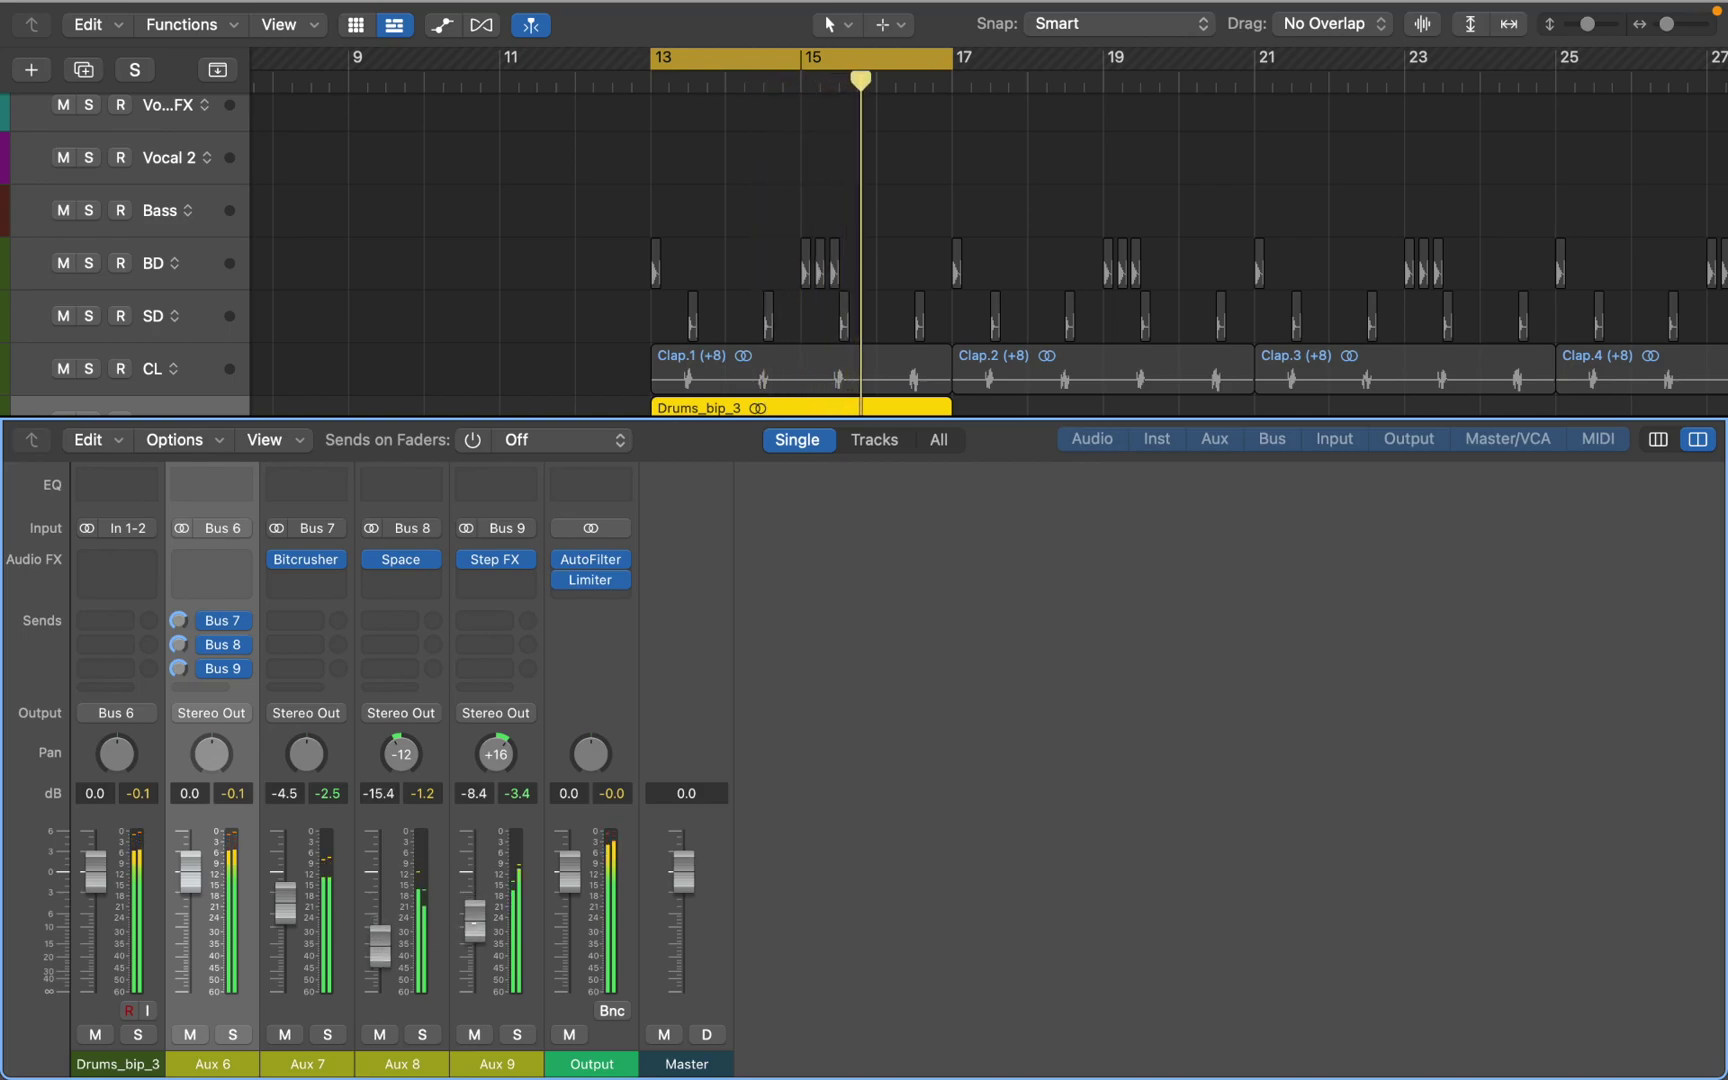
{"action": "left_click_drag", "start_coordinate": [285, 904], "coordinate": [285, 897]}
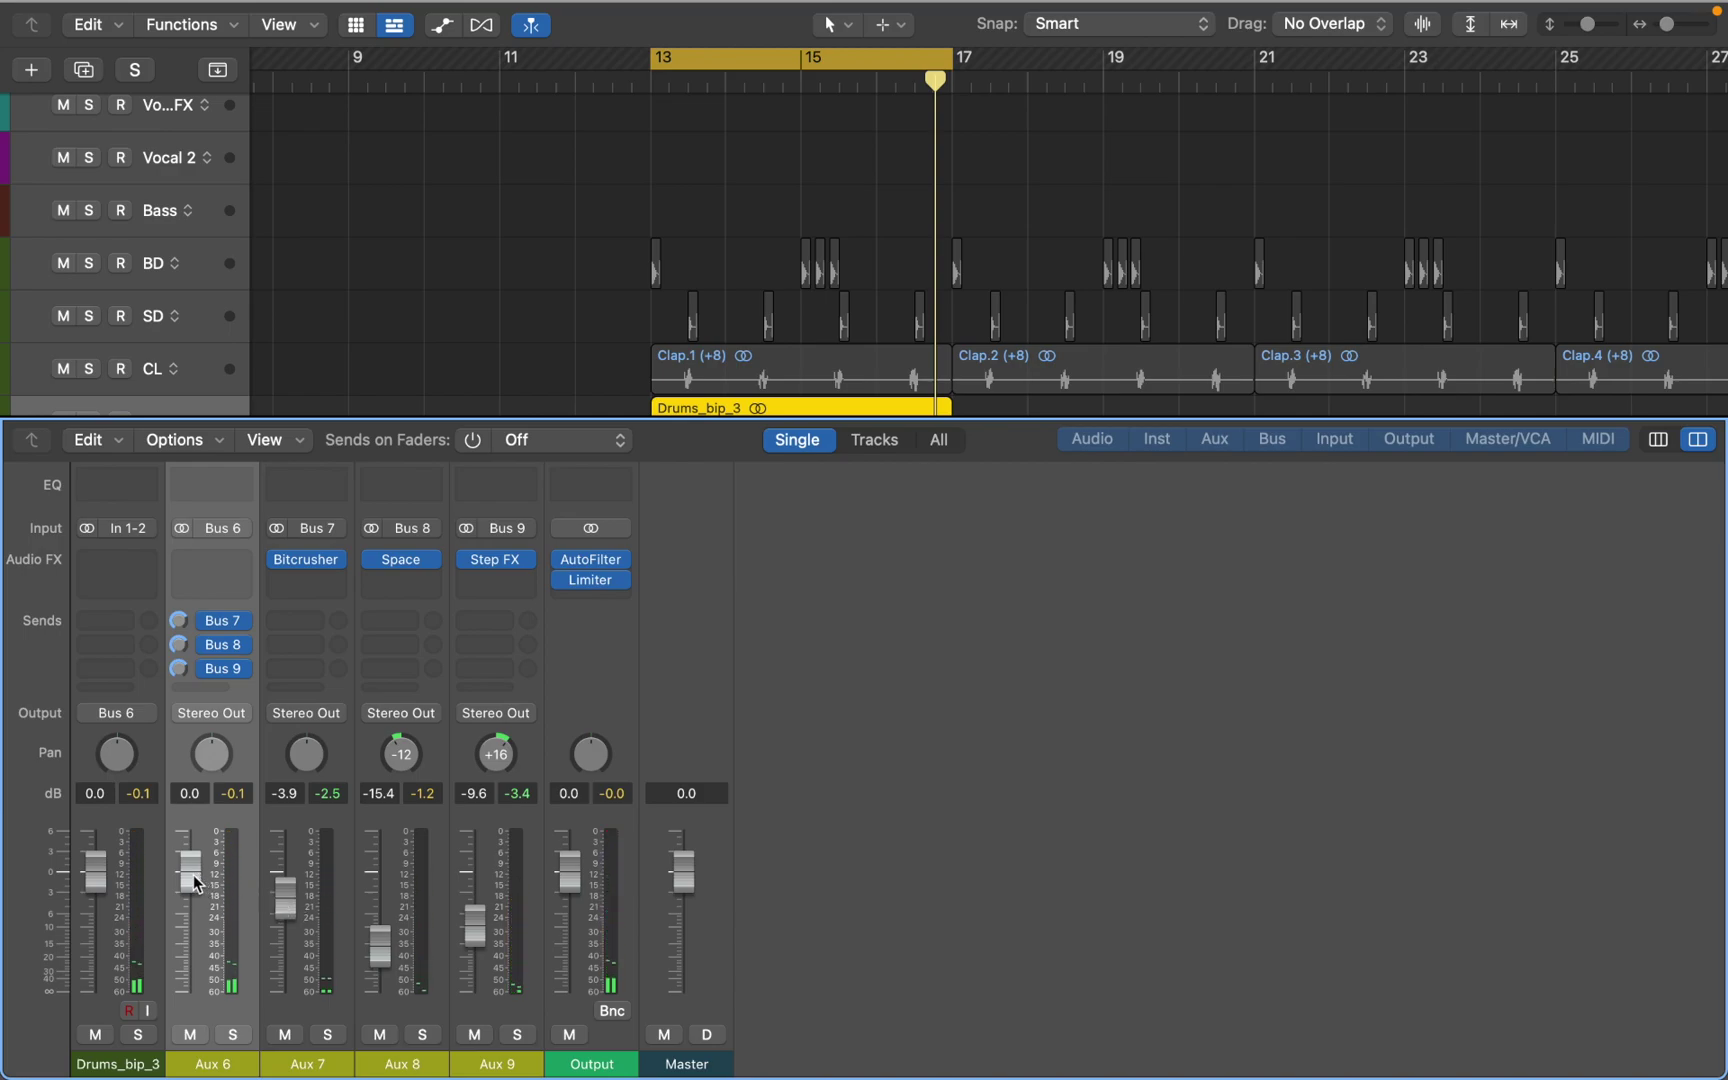
- Lower the Aux 6 fader from 0.0 to -4.8 dB during loop playback
{"action": "key", "text": "space"}
{"action": "mouse_move", "coordinate": [193, 873]}
{"action": "left_mouse_down"}
{"action": "mouse_move", "coordinate": [193, 990]}
{"action": "mouse_move", "coordinate": [193, 905]}
{"action": "left_mouse_up"}
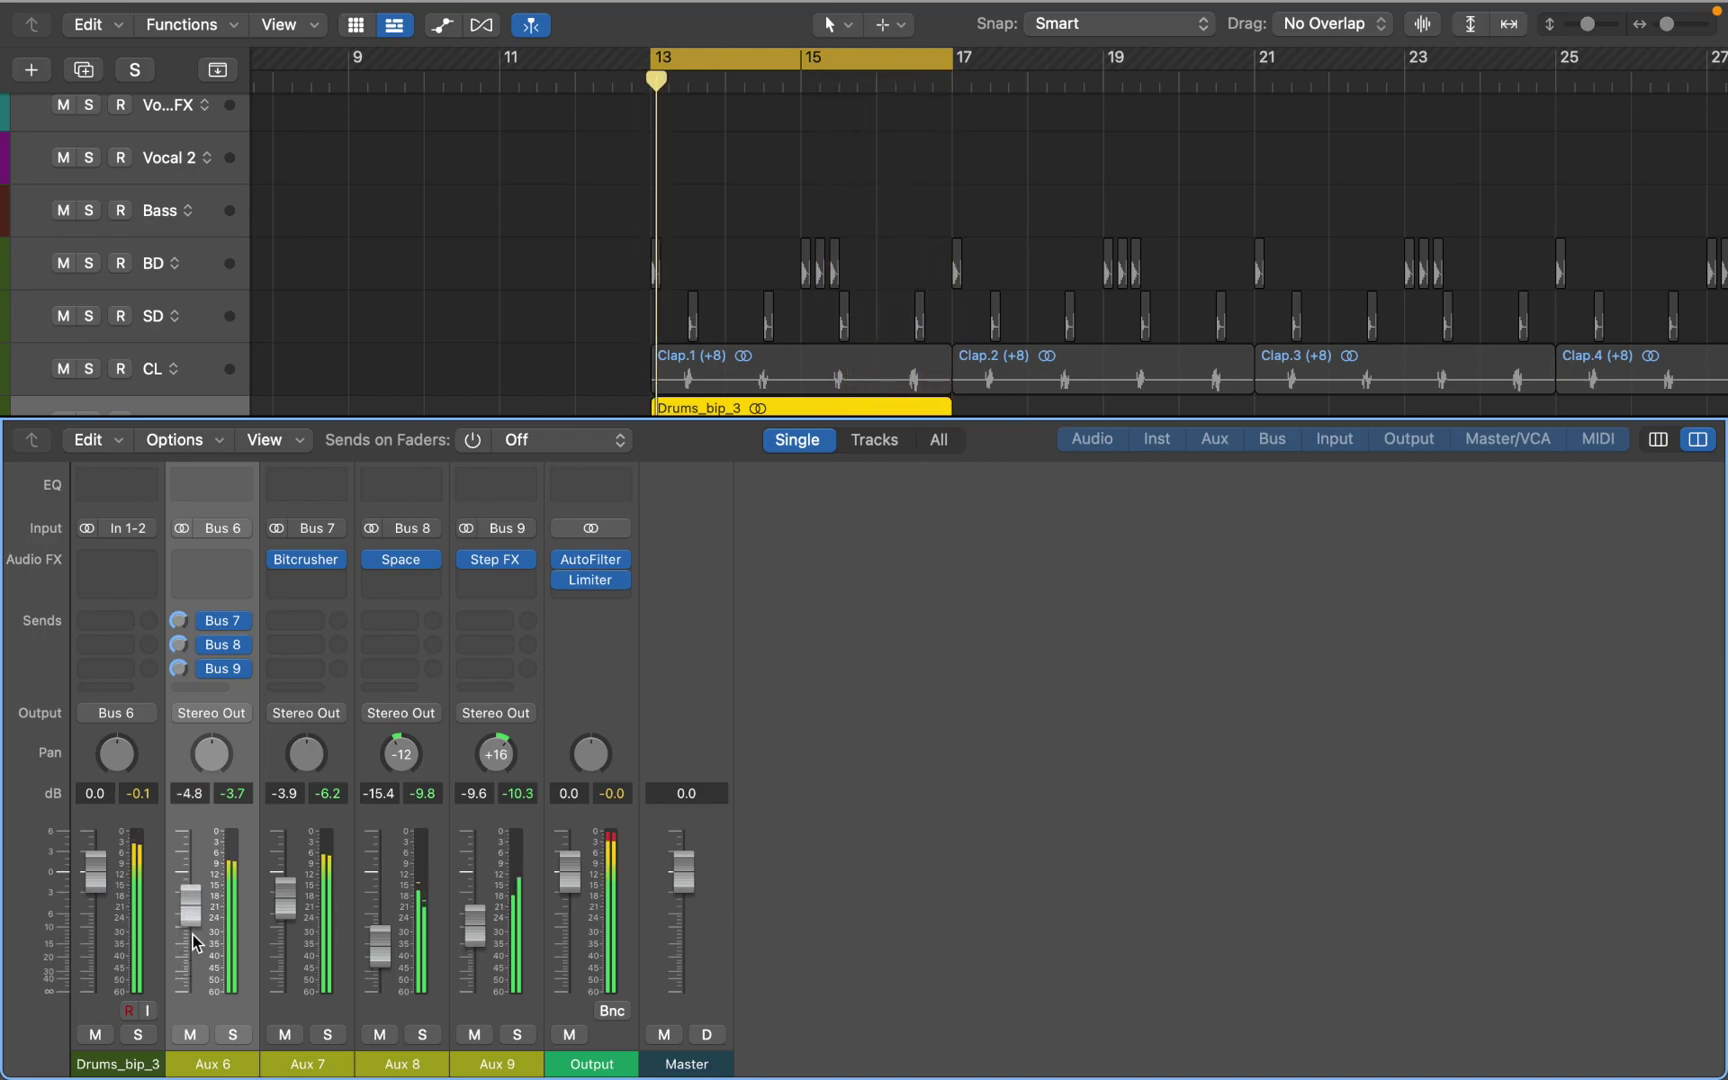
{"action": "key", "text": "space"}
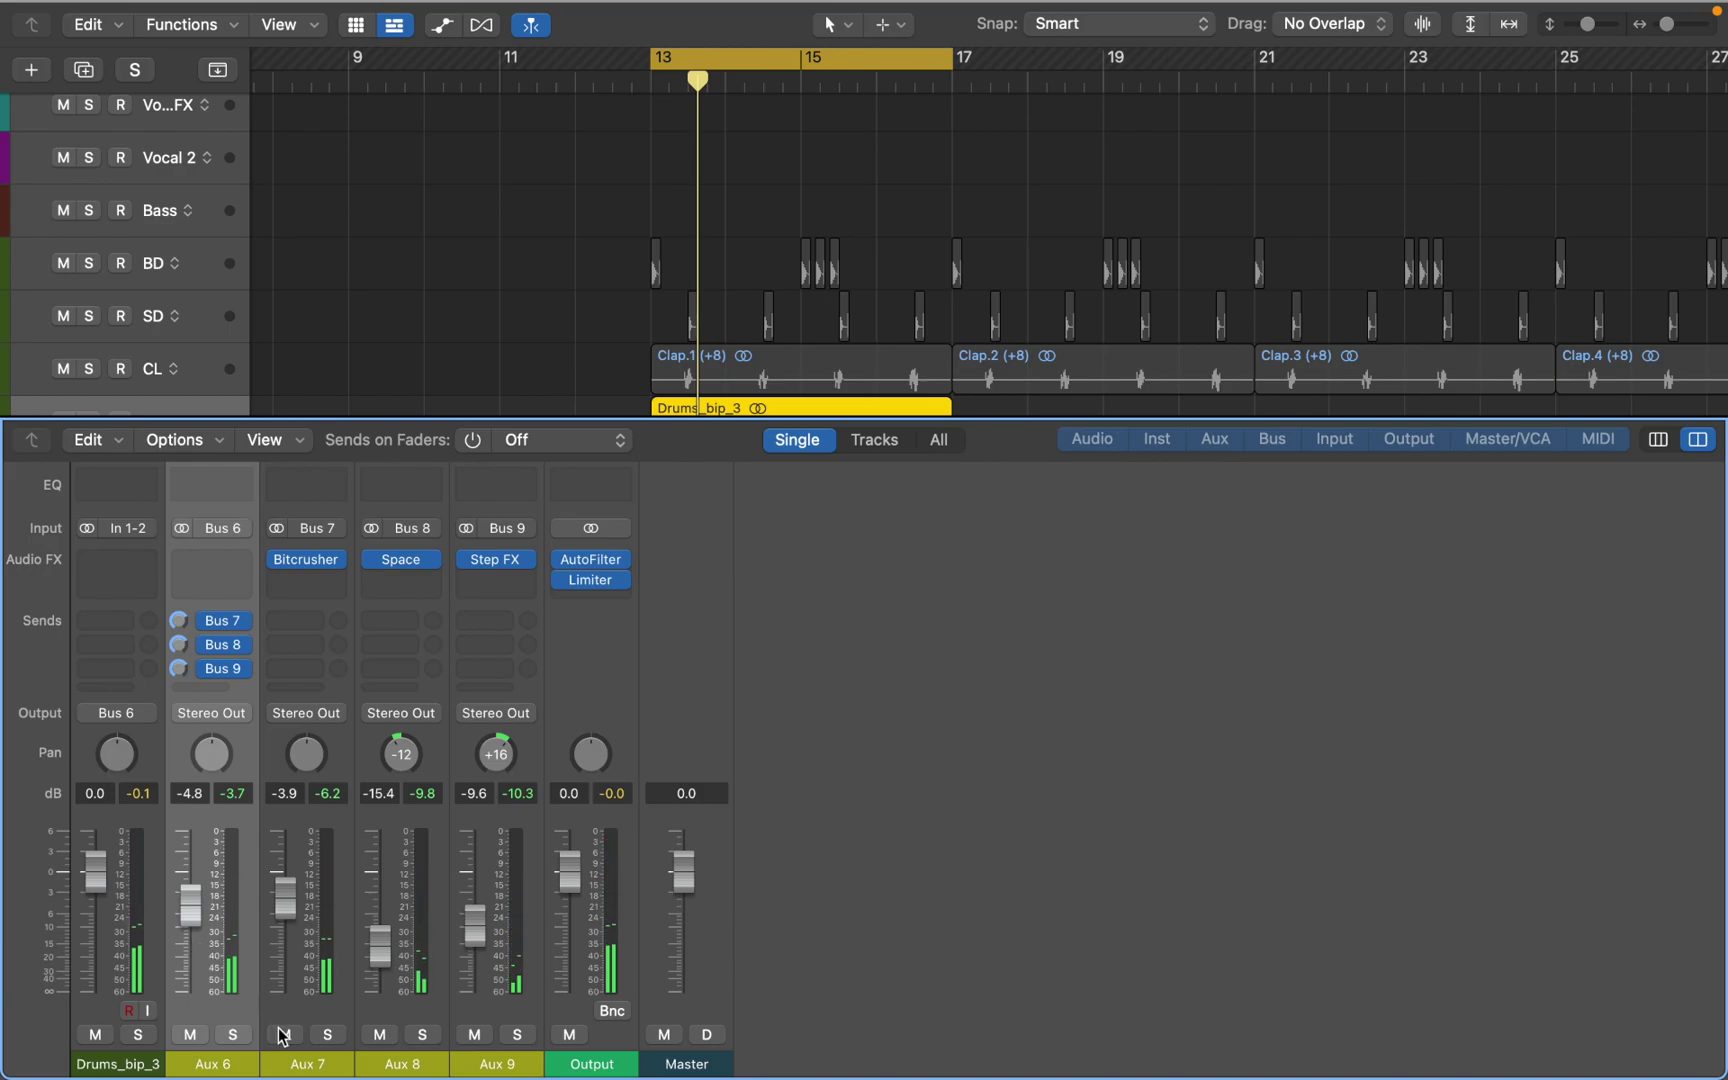
{"action": "key", "text": "space"}
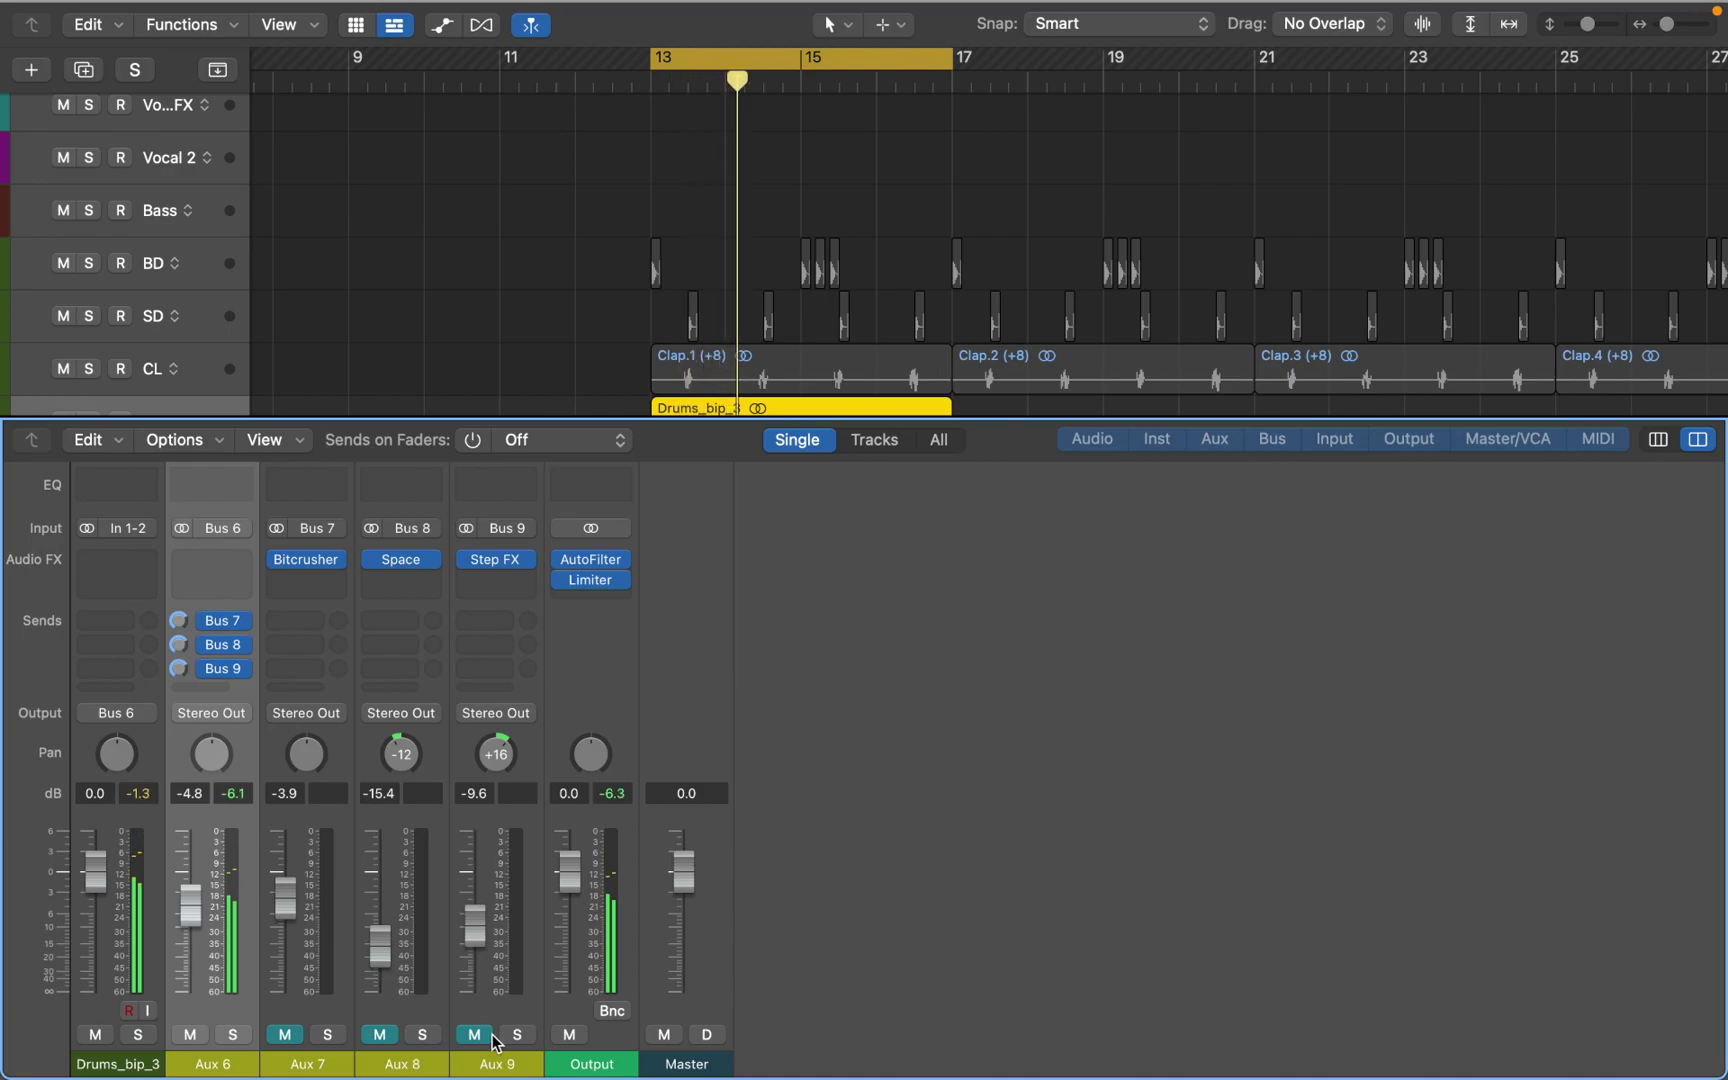
{"action": "left_click", "coordinate": [474, 1037]}
{"action": "left_click", "coordinate": [379, 1036]}
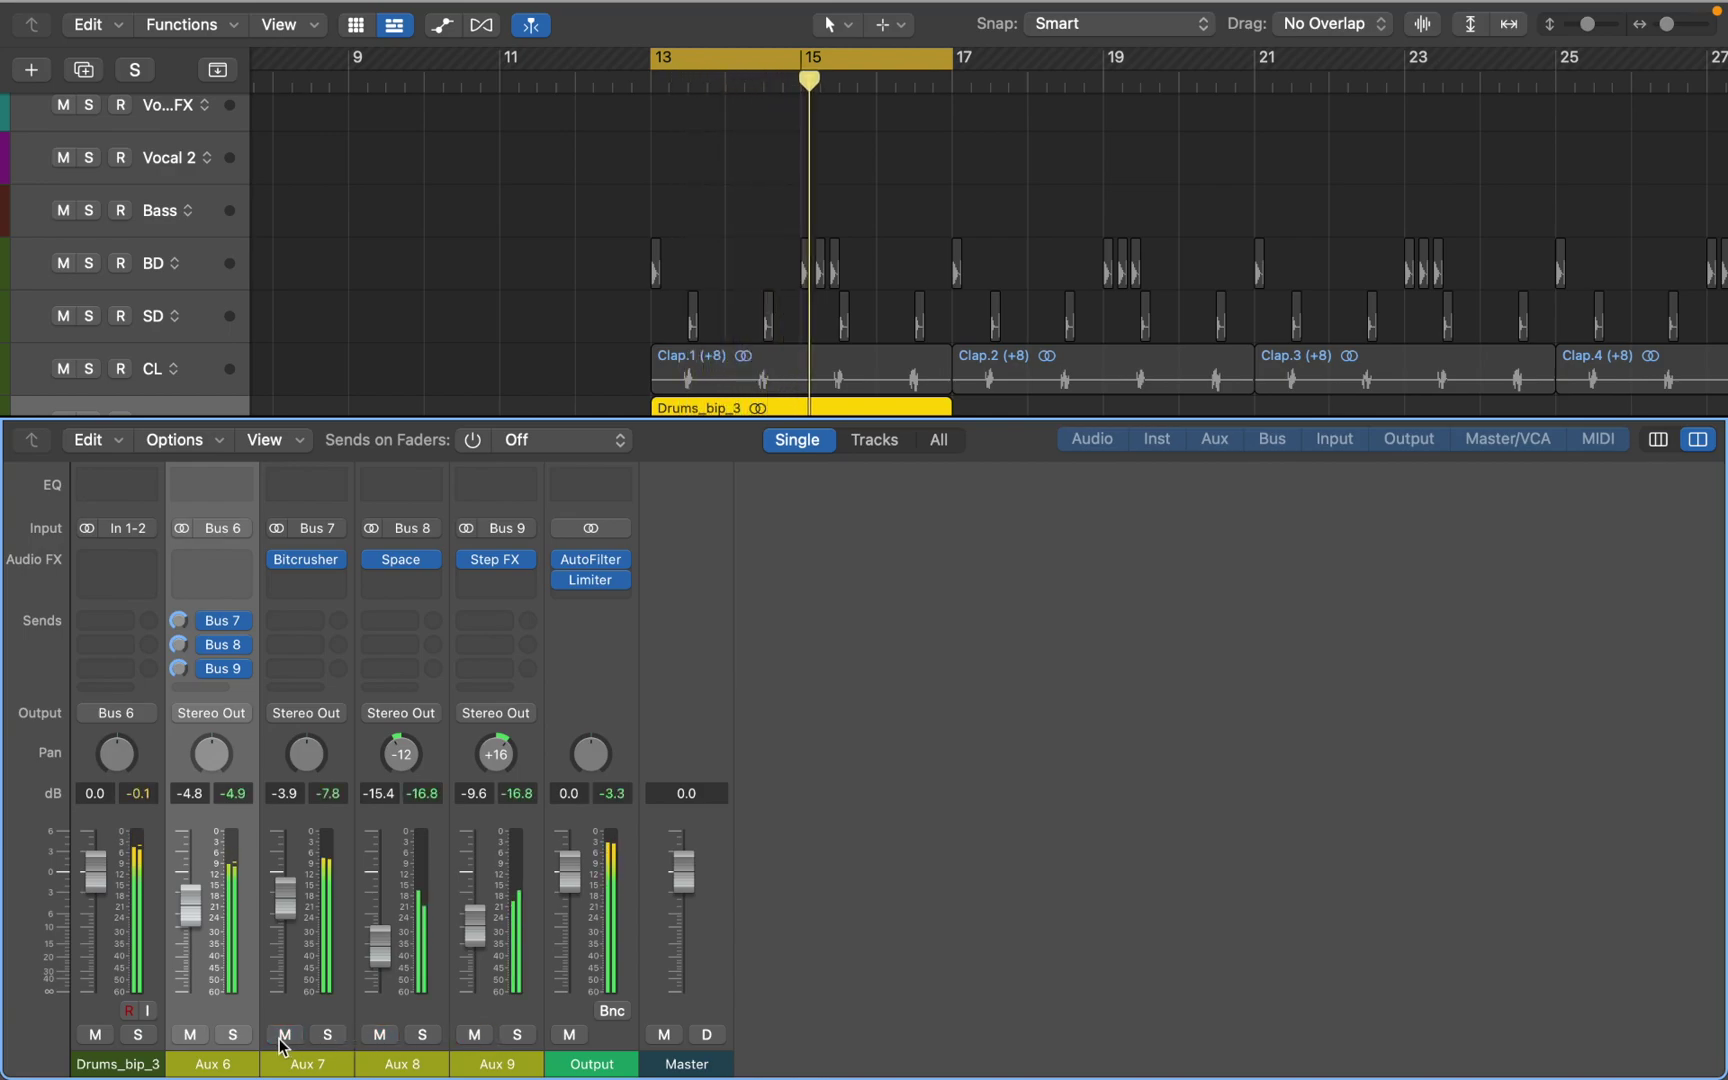
{"action": "left_click", "coordinate": [282, 1038]}
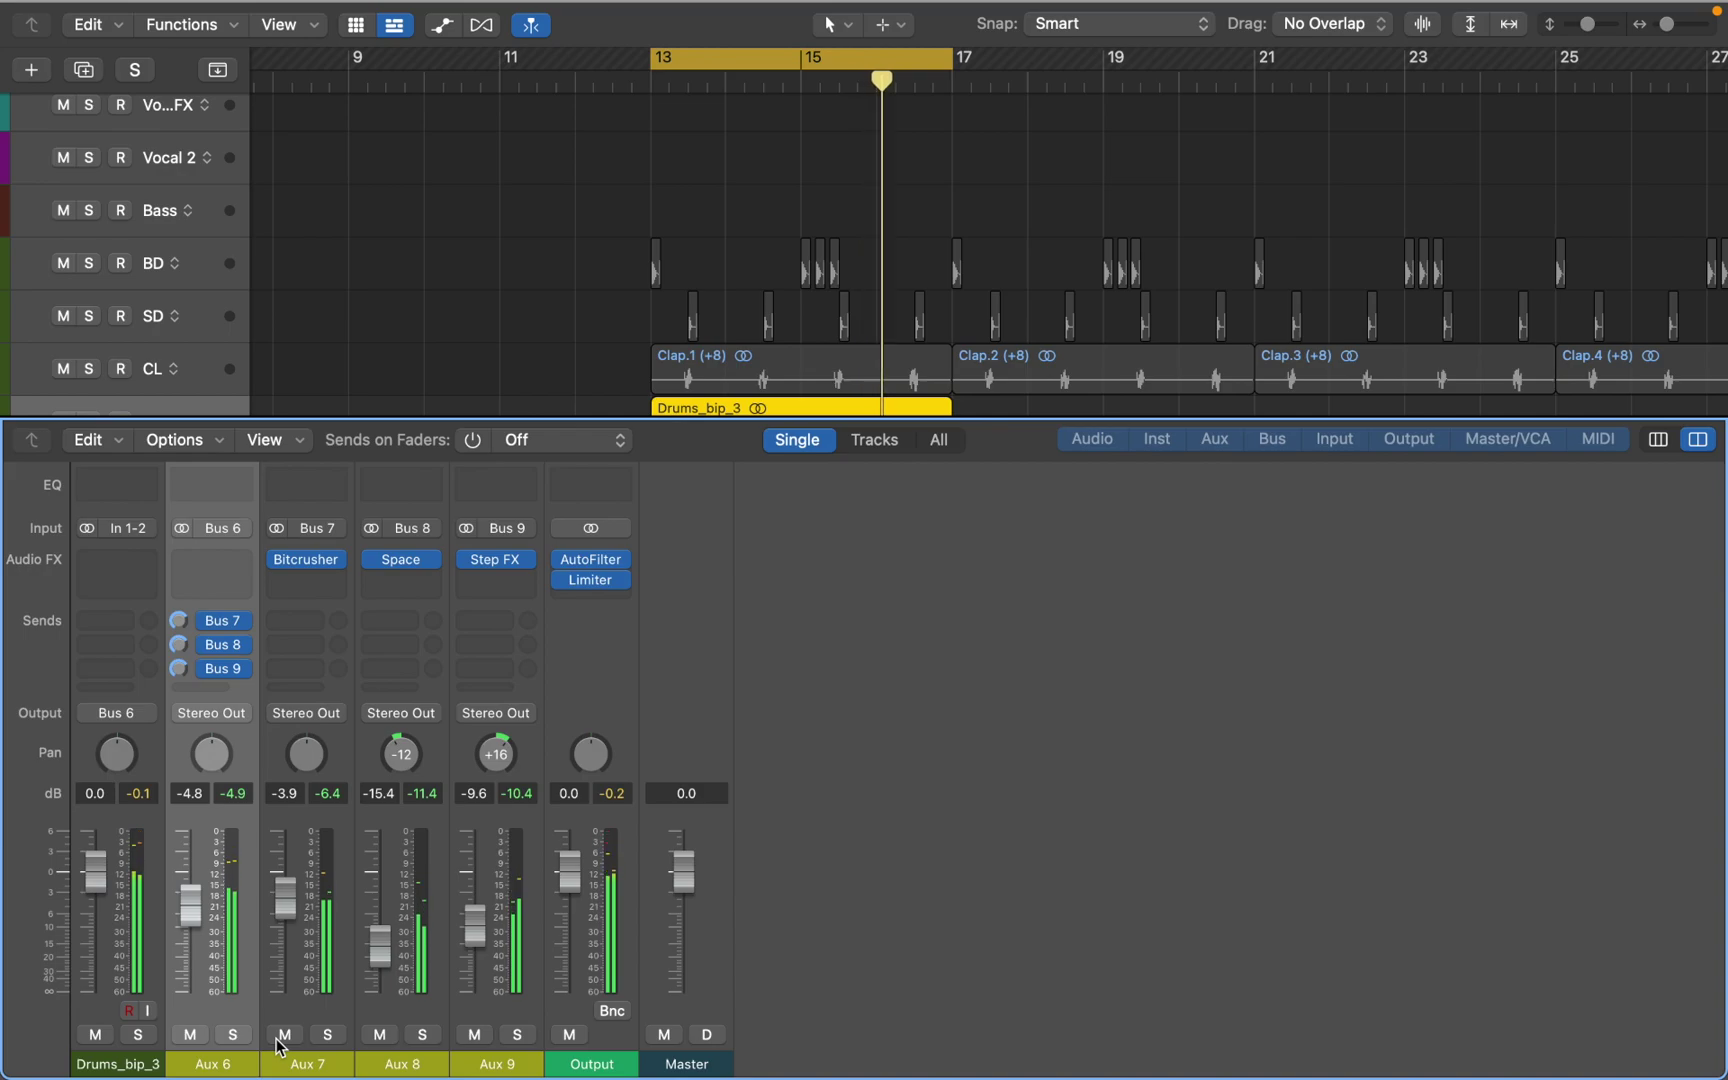